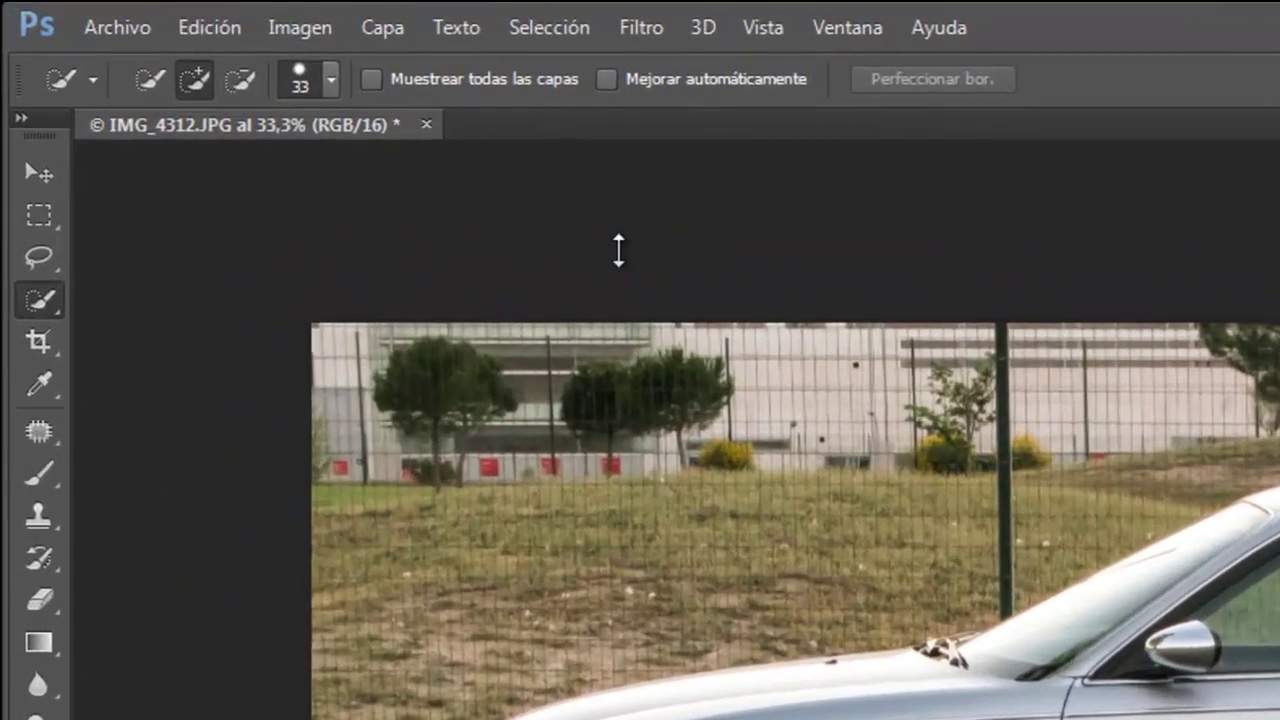
Preview the Blur filters without applying, then quick-select the car's sides, roof and trunk.
left_click(639, 30)
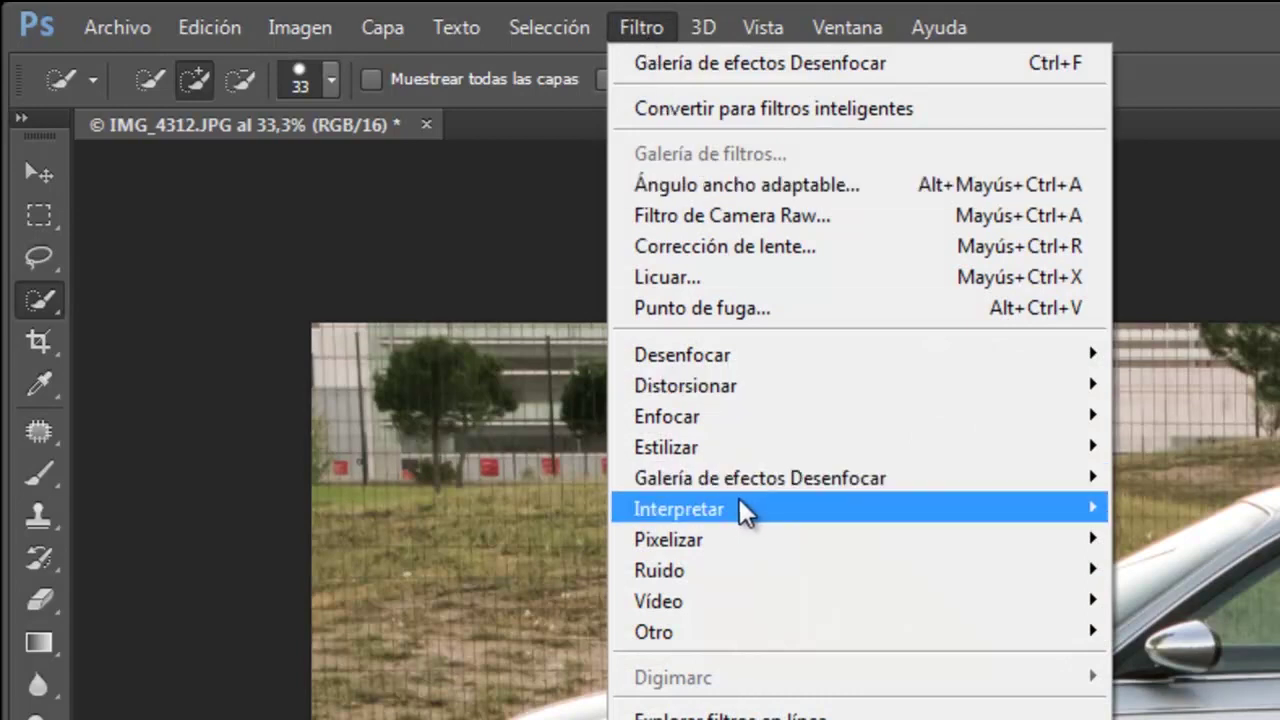
mouse_move(760, 478)
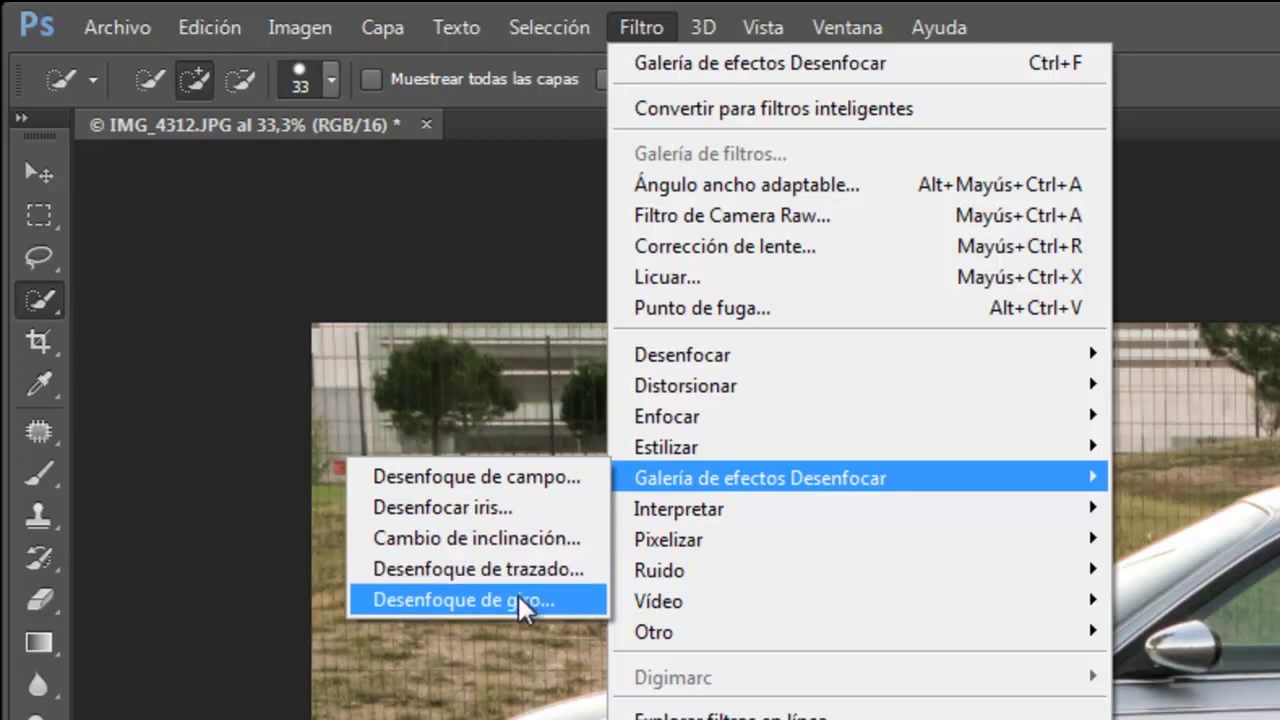
left_click(245, 502)
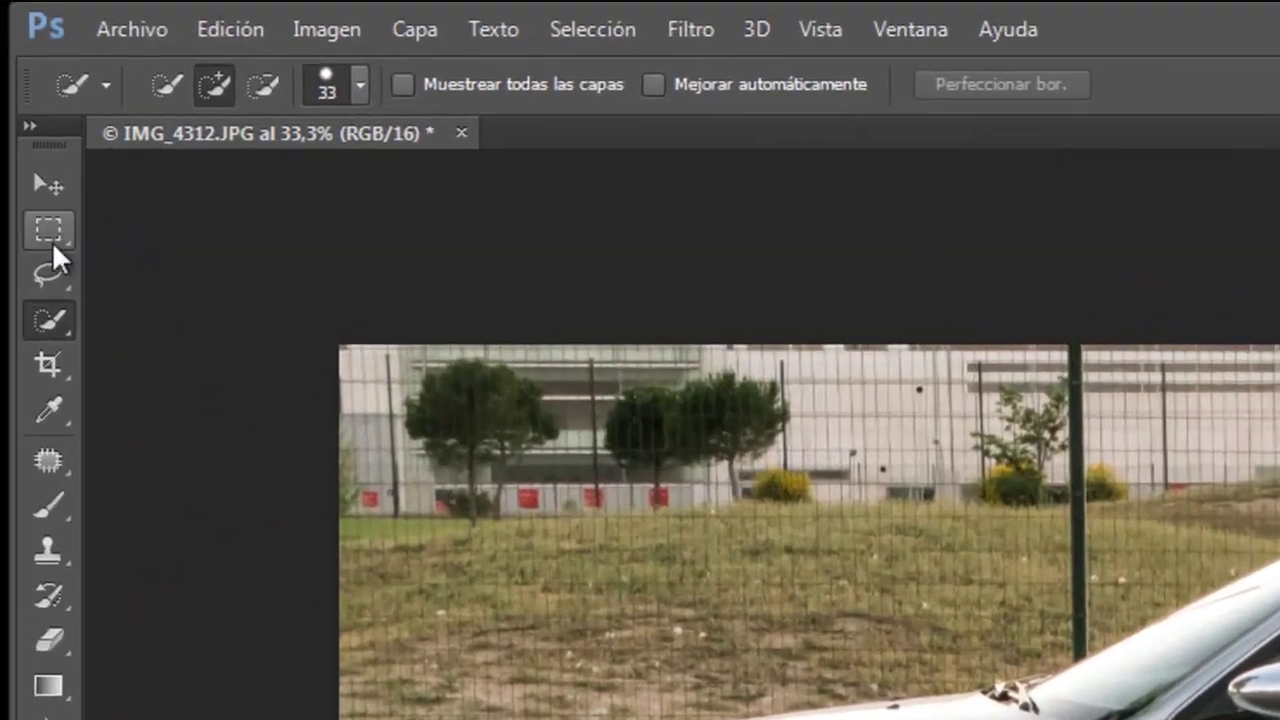
right_click(59, 315)
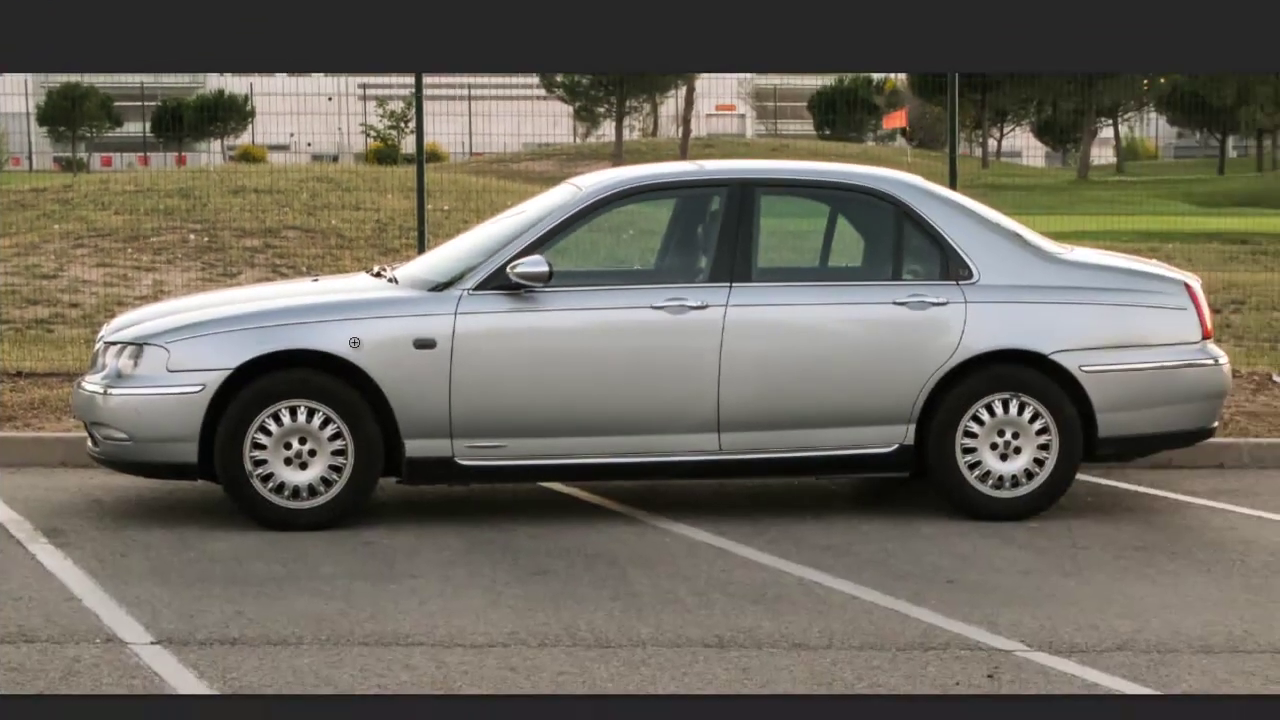
left_click_drag(354, 342, 788, 349)
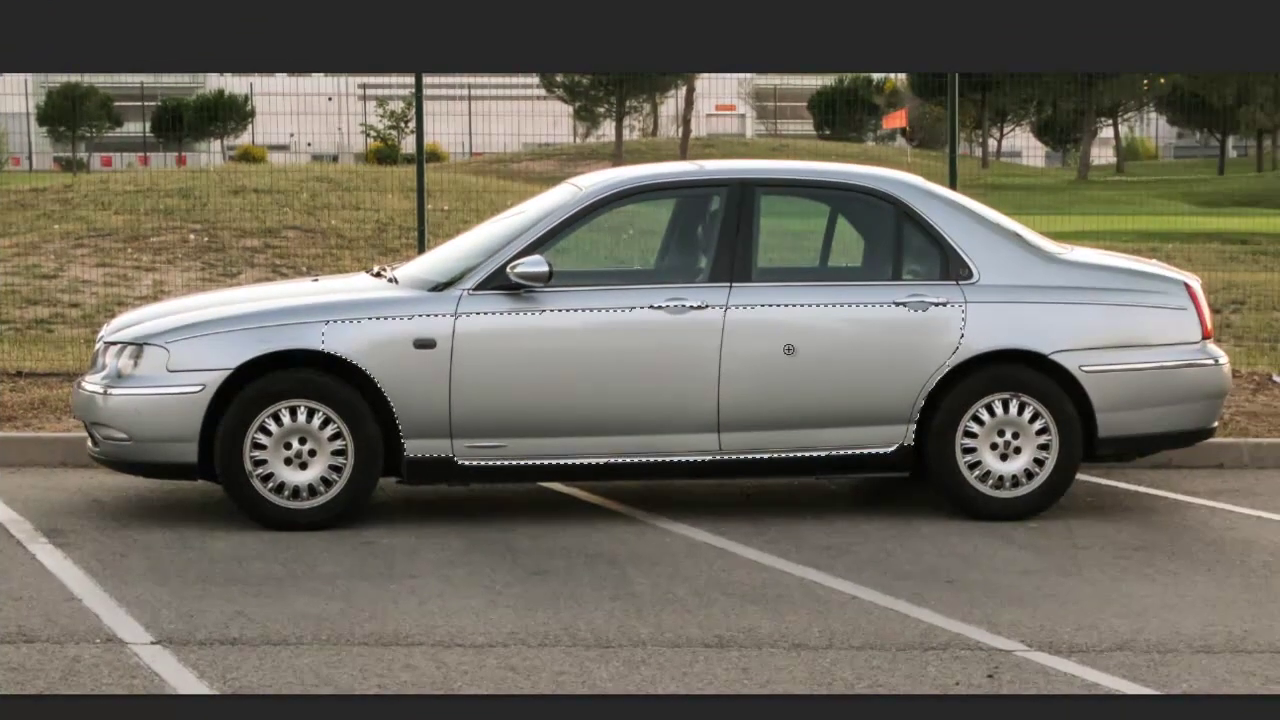
mouse_move(950, 338)
left_mouse_down()
mouse_move(1084, 332)
mouse_move(1127, 356)
mouse_move(1142, 389)
mouse_move(1084, 286)
left_mouse_up()
left_click_drag(1022, 258, 1134, 271)
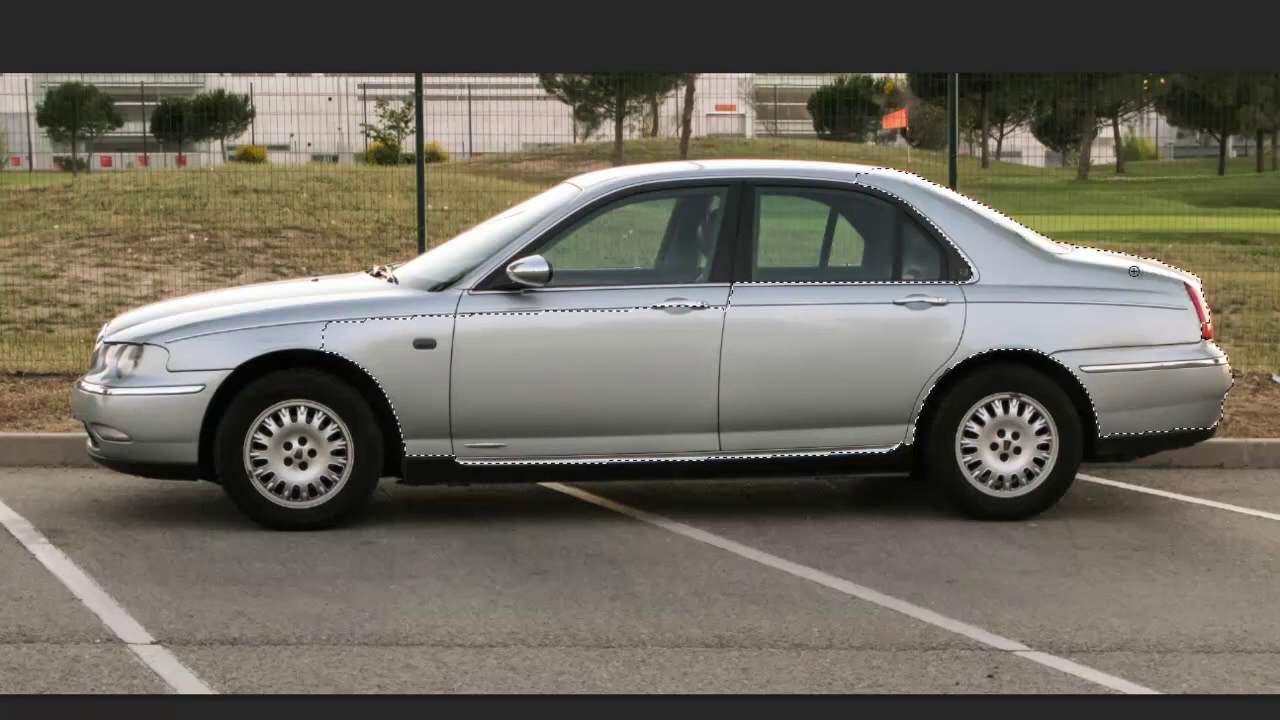
left_click_drag(1205, 343, 1206, 334)
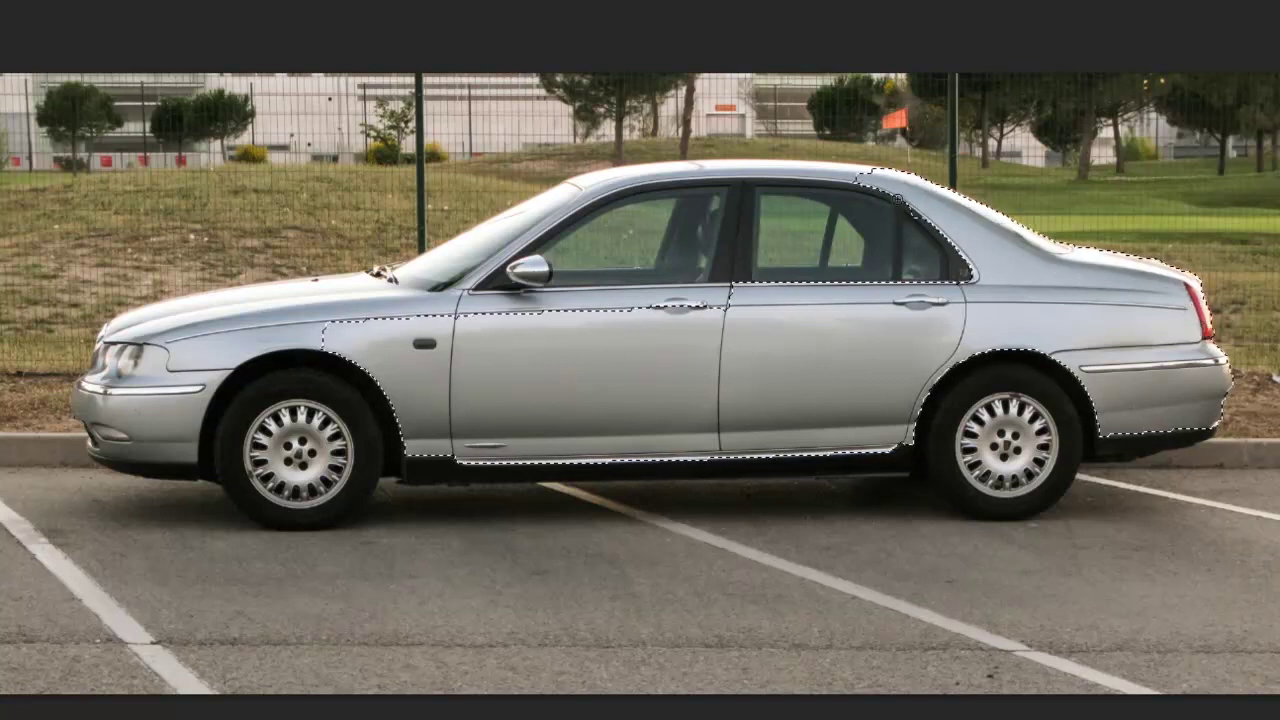
Add the hood, headlight, front bumper, lower sills and both wheels to the selection.
left_click_drag(631, 172, 411, 273)
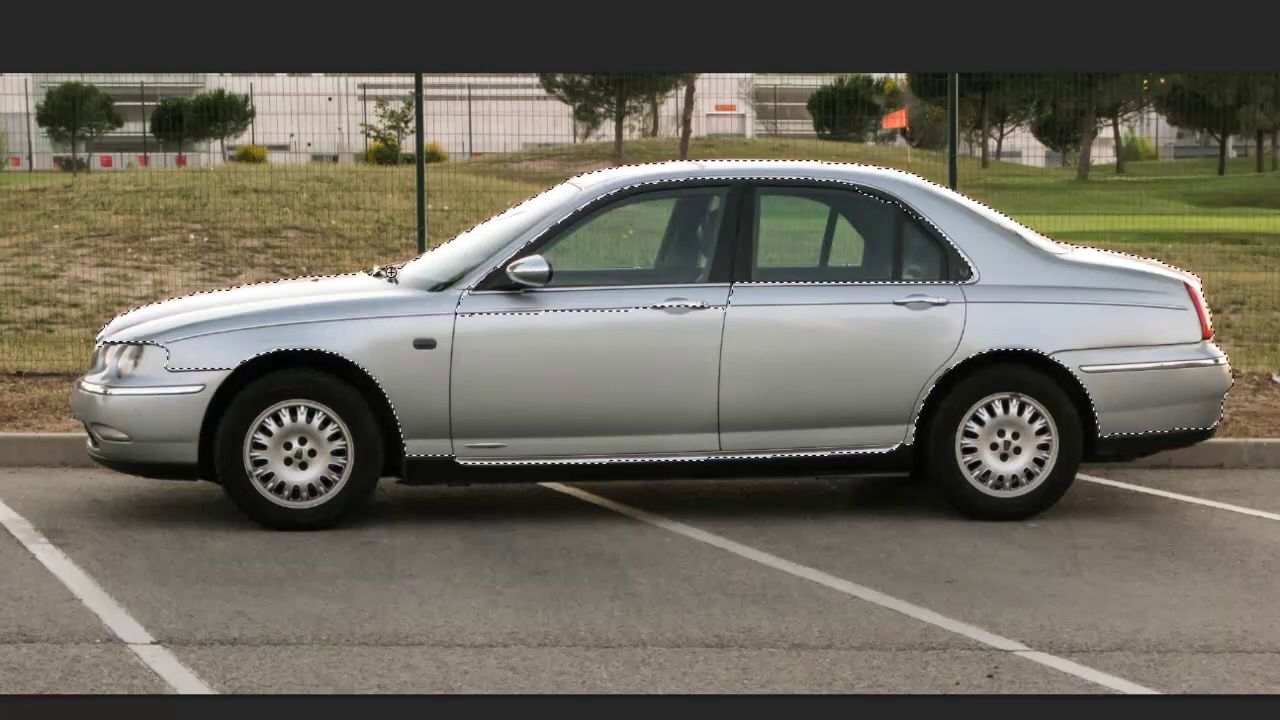
mouse_move(167, 345)
left_mouse_down()
mouse_move(108, 352)
mouse_move(76, 392)
mouse_move(95, 441)
left_mouse_up()
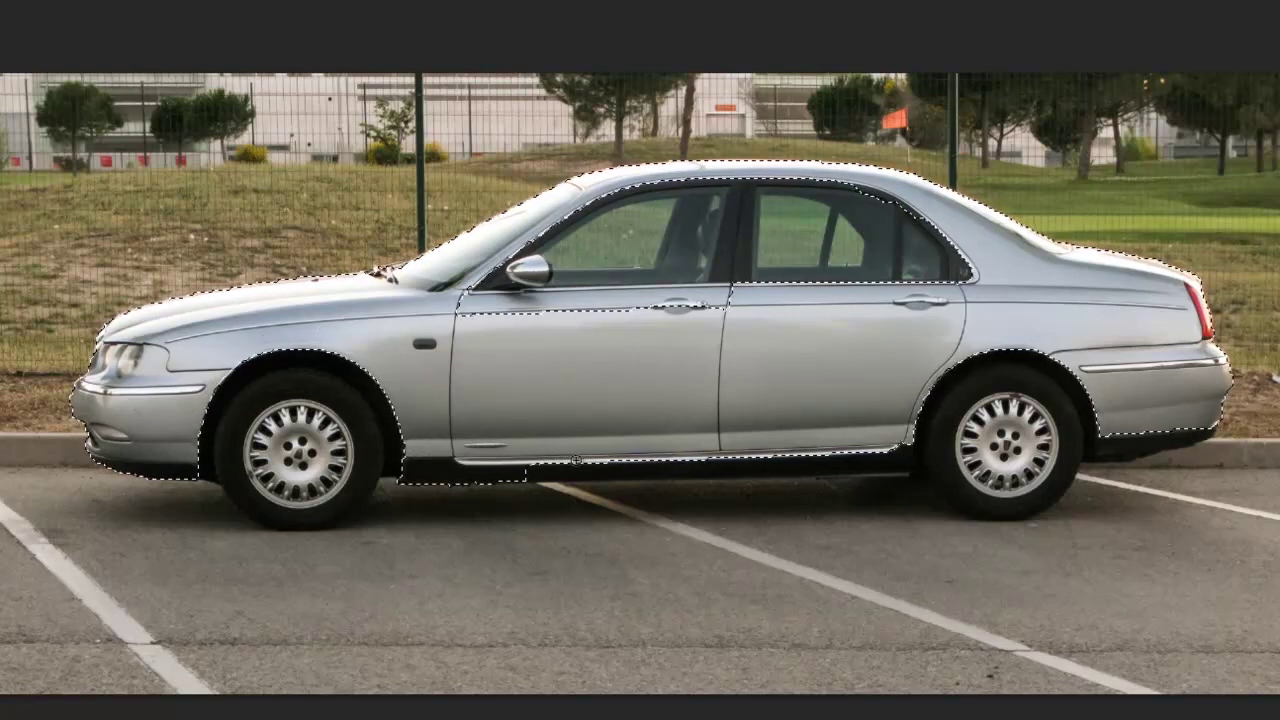
left_click_drag(570, 464, 640, 464)
left_click_drag(740, 462, 940, 410)
left_click(1019, 411)
left_click(314, 439)
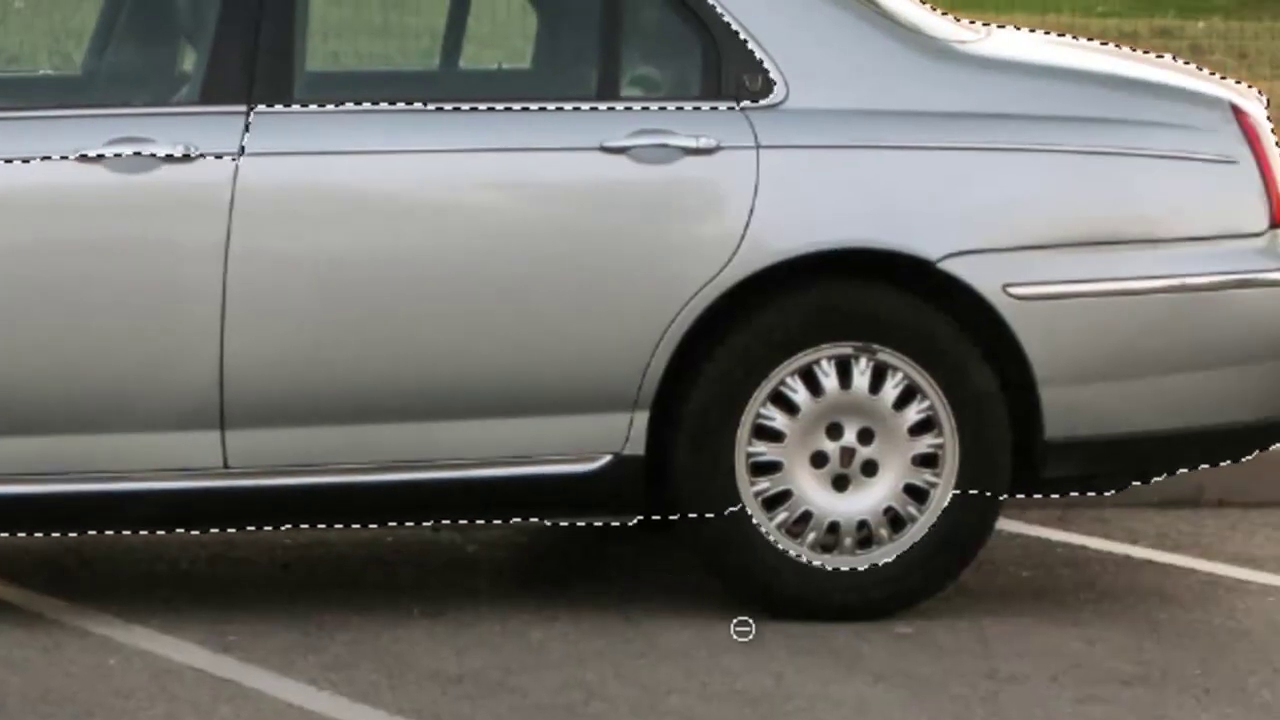
Trim the ground out from under the rear and front tires.
left_click_drag(742, 628, 962, 609)
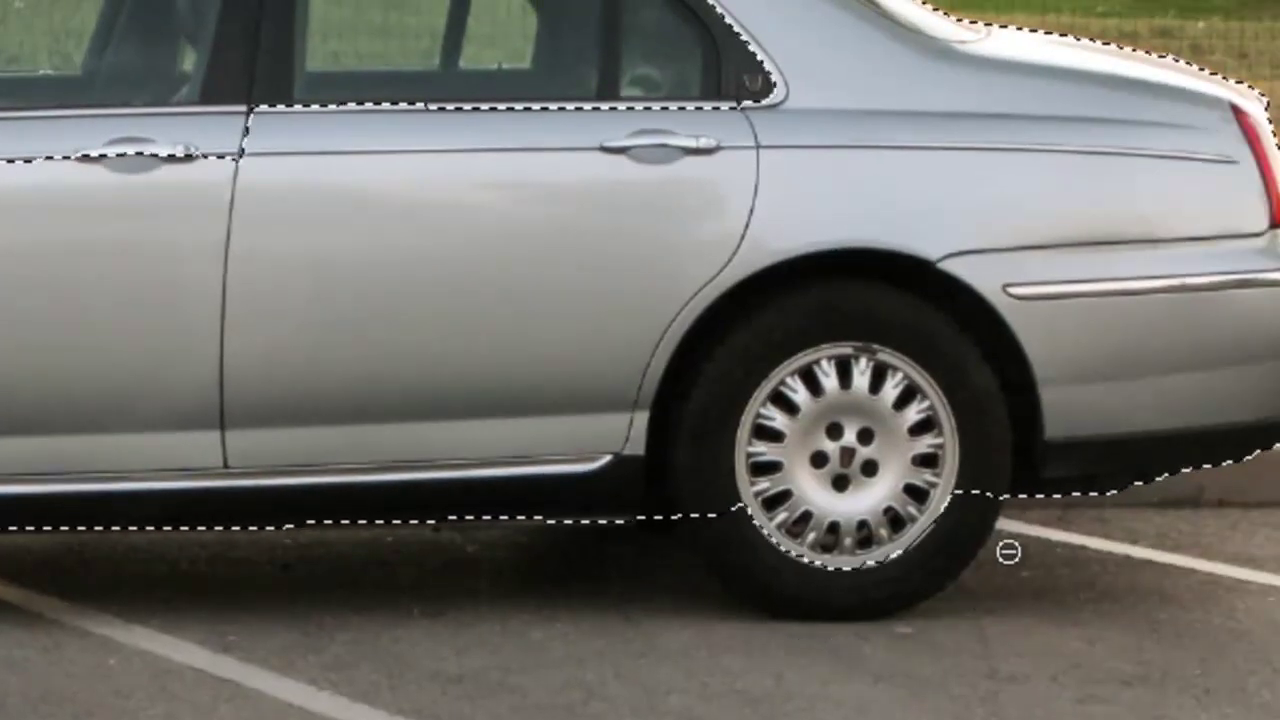
mouse_move(986, 491)
left_mouse_down()
mouse_move(960, 543)
mouse_move(726, 549)
left_mouse_up()
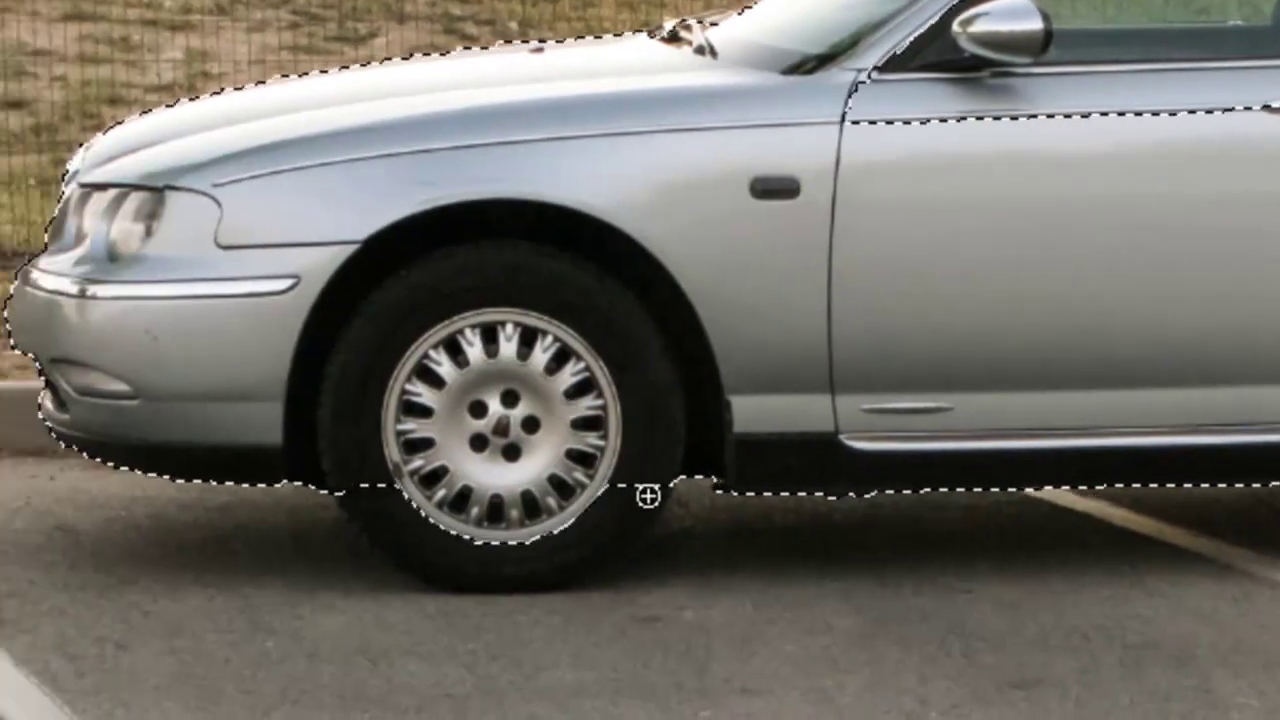
mouse_move(649, 494)
left_mouse_down()
mouse_move(579, 545)
mouse_move(506, 554)
mouse_move(420, 534)
left_mouse_up()
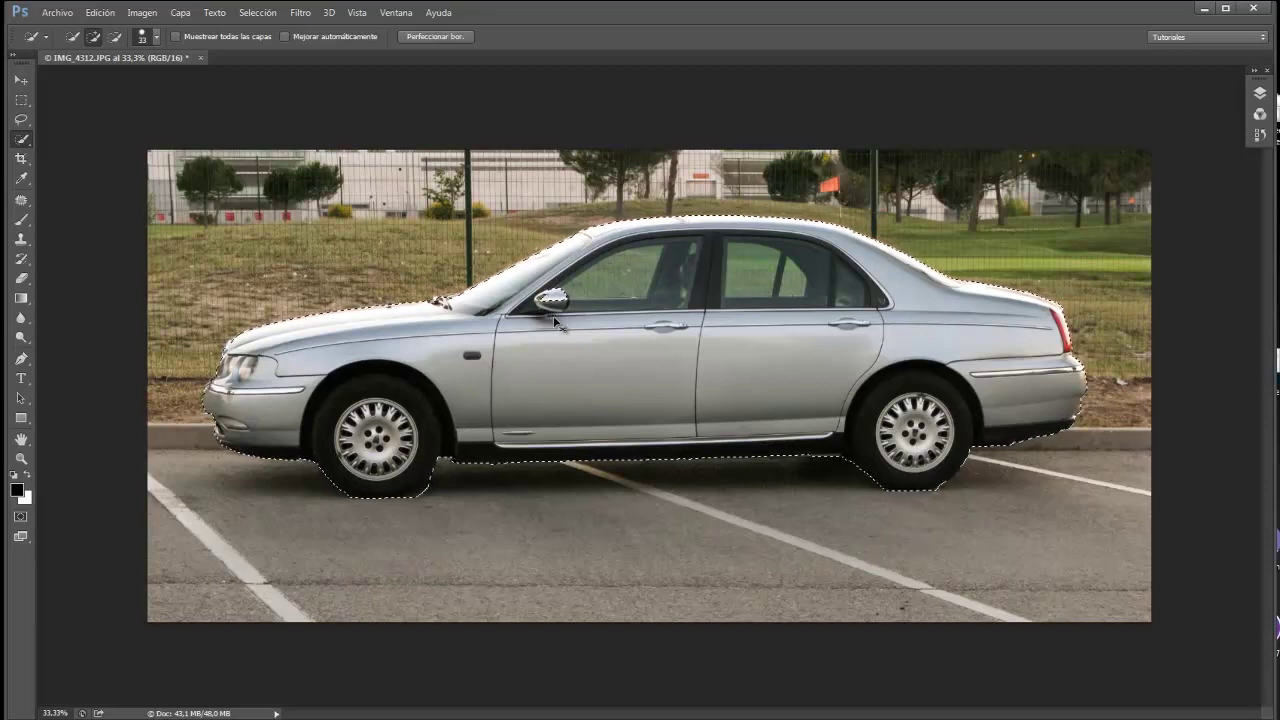
Zoom to actual pixels and subtract the front side-window glass from the selection.
key("ctrl+1")
left_click_drag(722, 343, 722, 465)
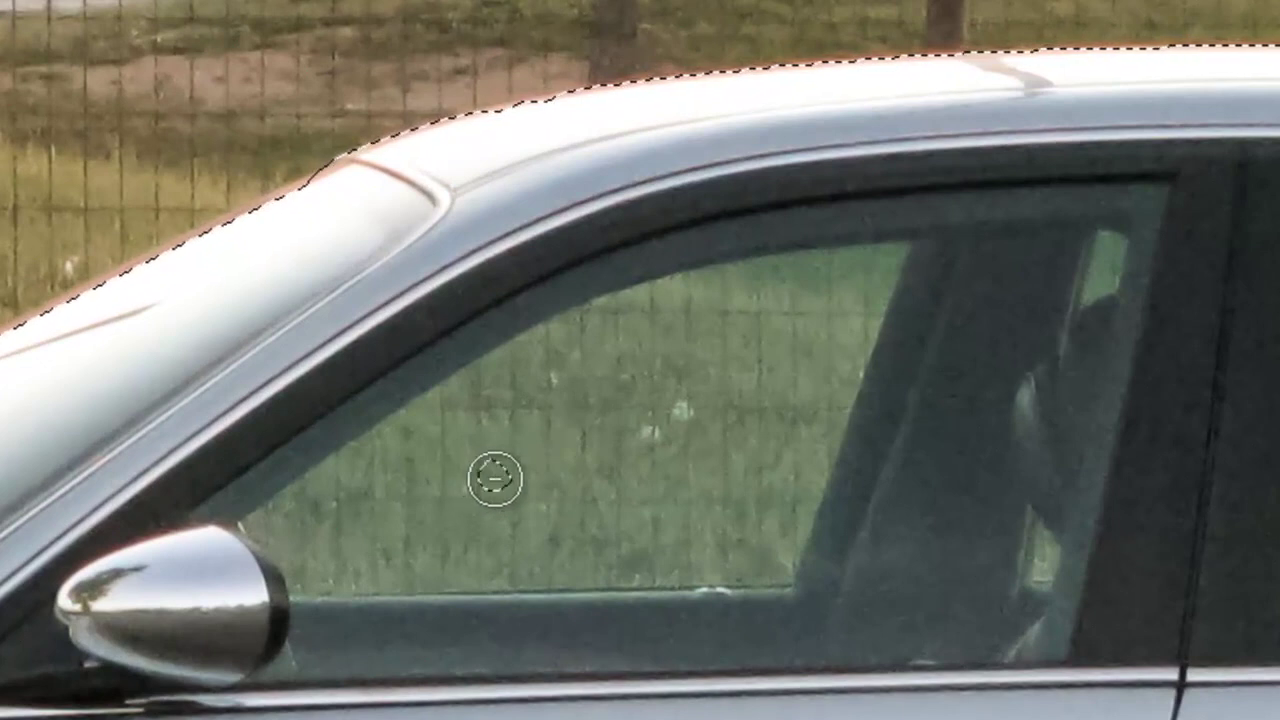
left_click_drag(503, 474, 609, 400)
left_click_drag(614, 471, 551, 471)
left_click_drag(447, 372, 317, 420)
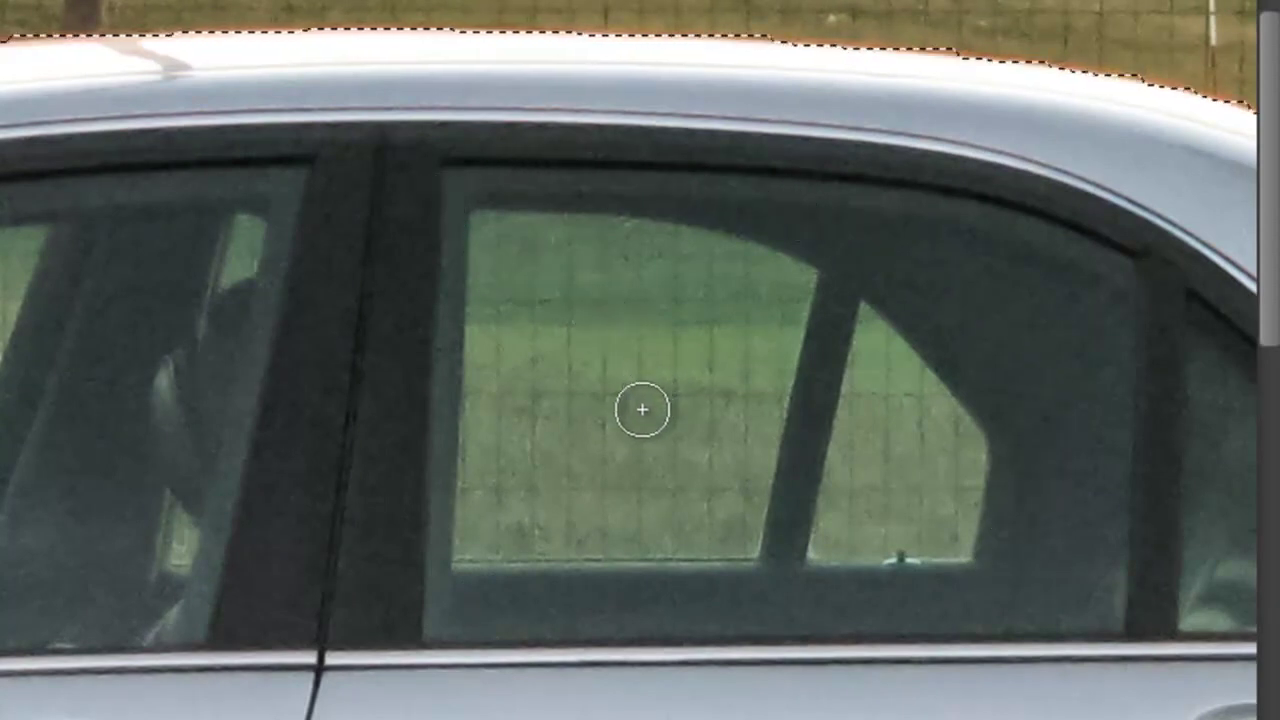
Subtract the rear and quarter window glass and leftover front-window patches.
mouse_move(571, 337)
left_mouse_down()
mouse_move(514, 340)
mouse_move(620, 277)
mouse_move(706, 400)
mouse_move(606, 457)
mouse_move(563, 403)
mouse_move(566, 346)
mouse_move(500, 440)
mouse_move(485, 401)
mouse_move(623, 371)
mouse_move(771, 409)
left_mouse_up()
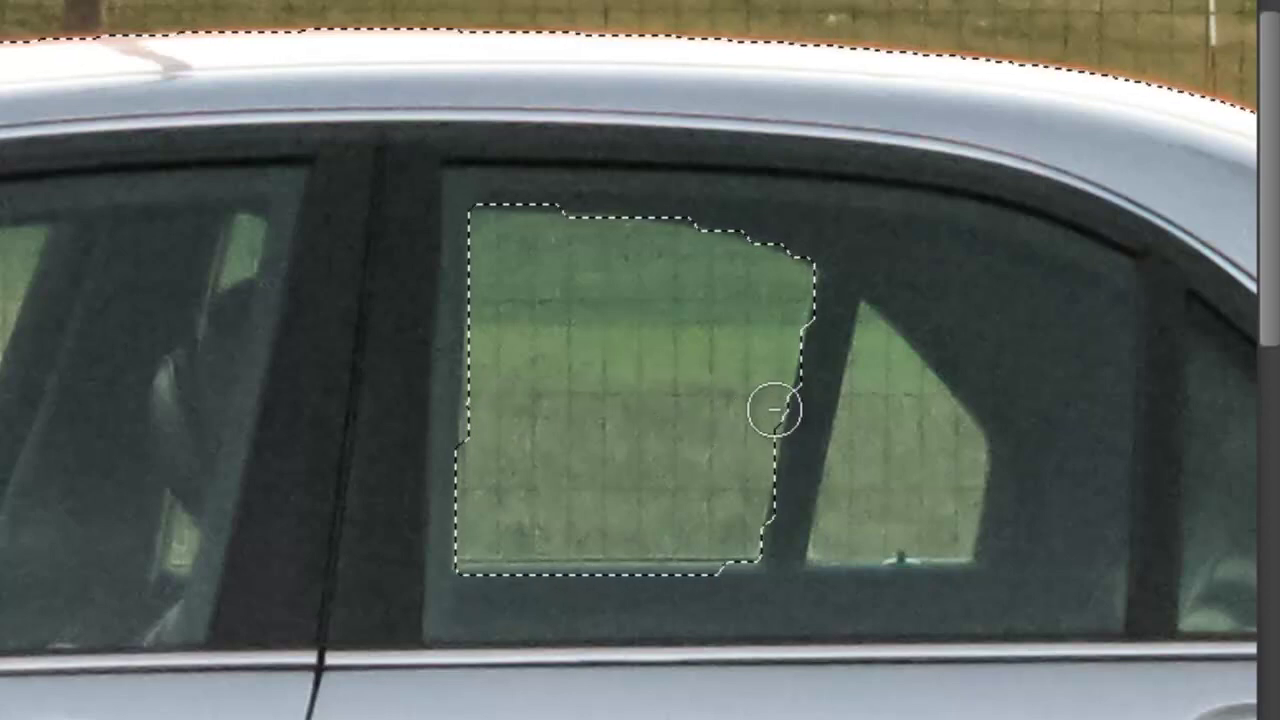
mouse_move(889, 440)
left_mouse_down()
mouse_move(884, 467)
mouse_move(891, 391)
left_mouse_up()
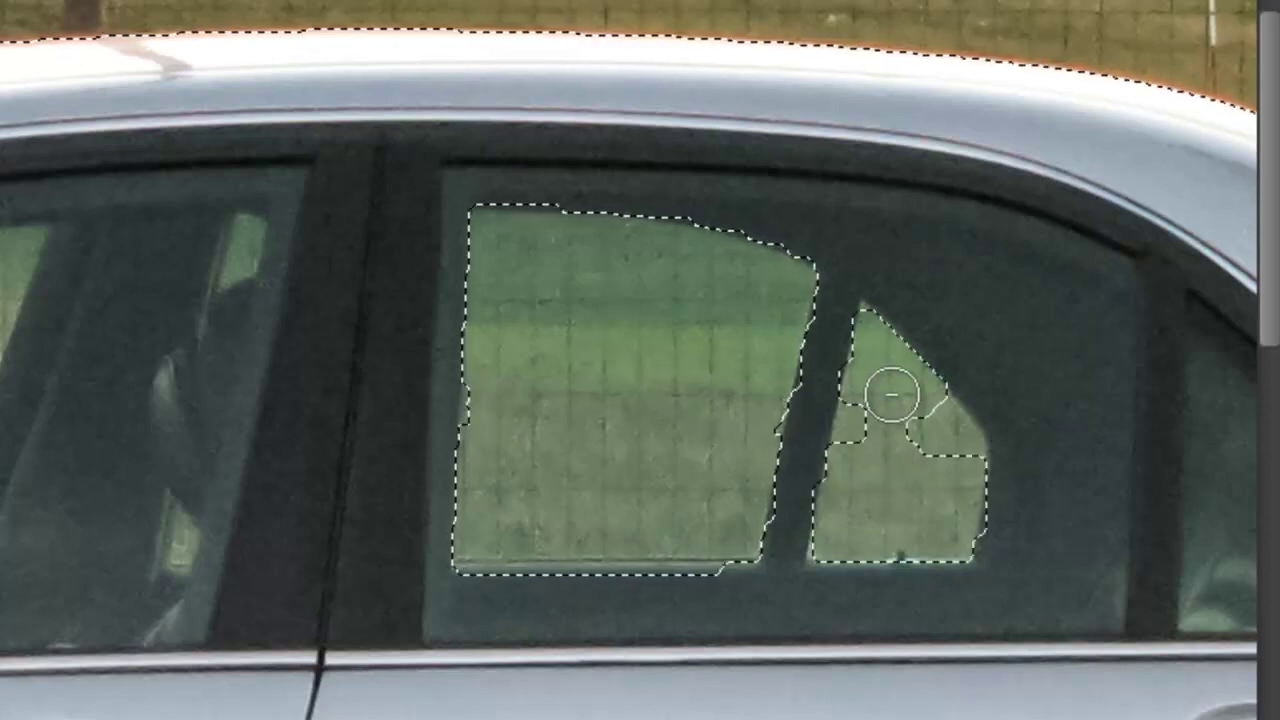
scroll(871, 420, "down", 3)
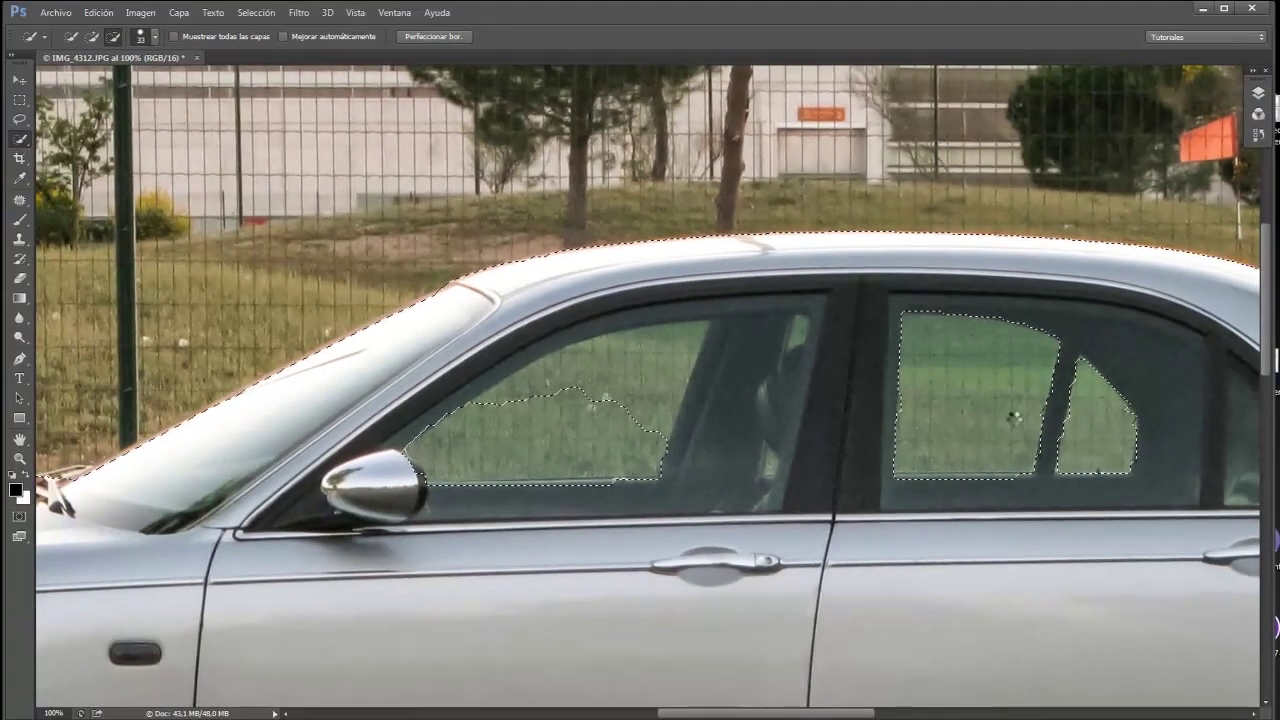
left_click_drag(610, 392, 500, 400)
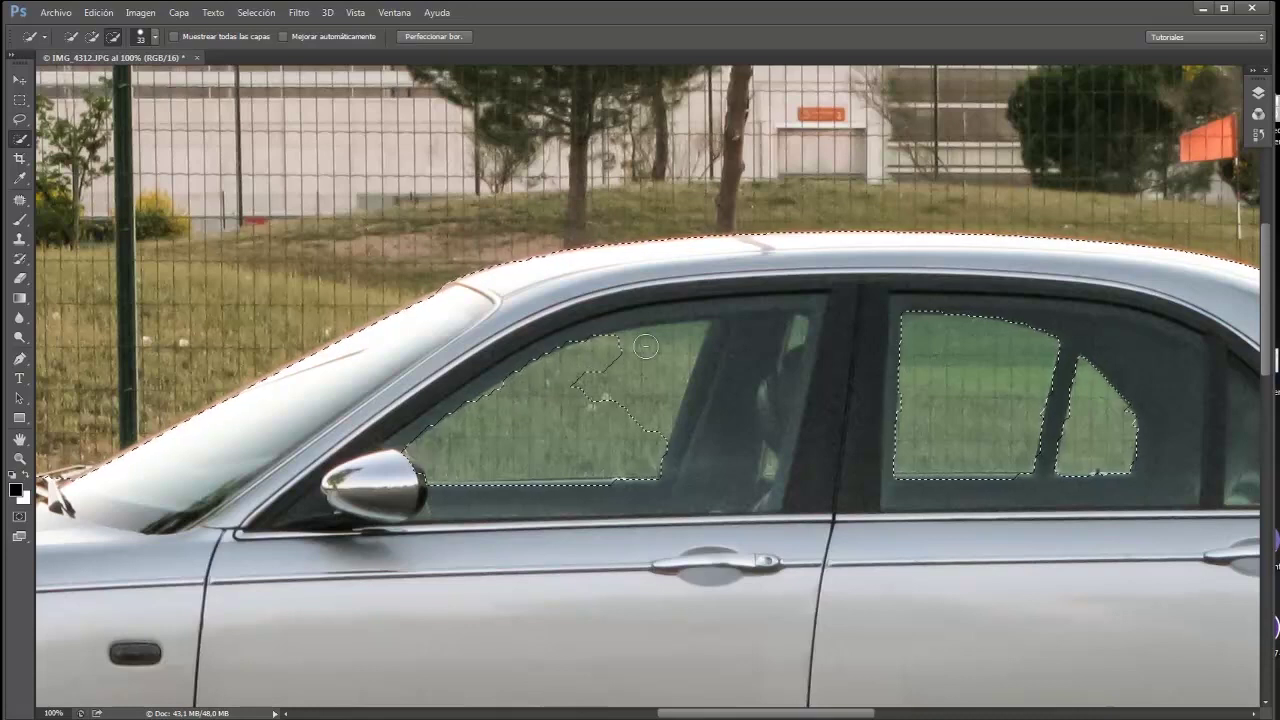
left_click_drag(679, 344, 668, 401)
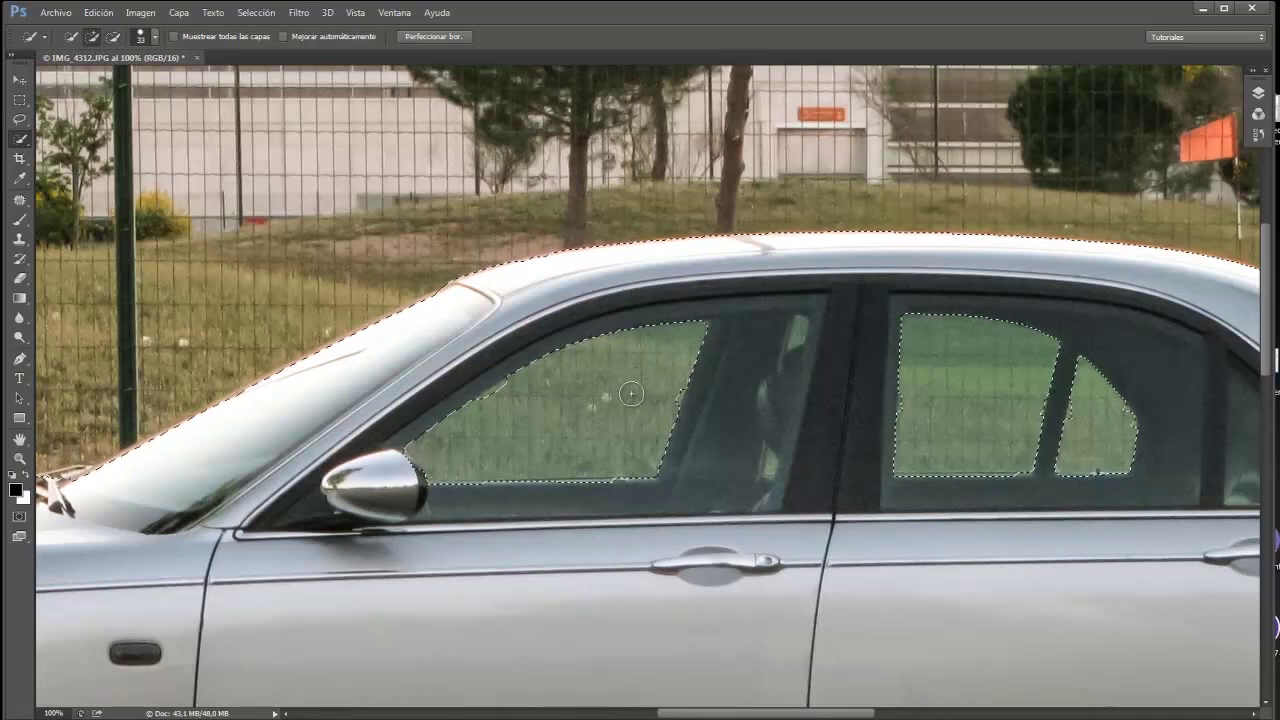
Return Quick Selection to add mode and fit the whole photo in view.
key("alt")
key("alt")
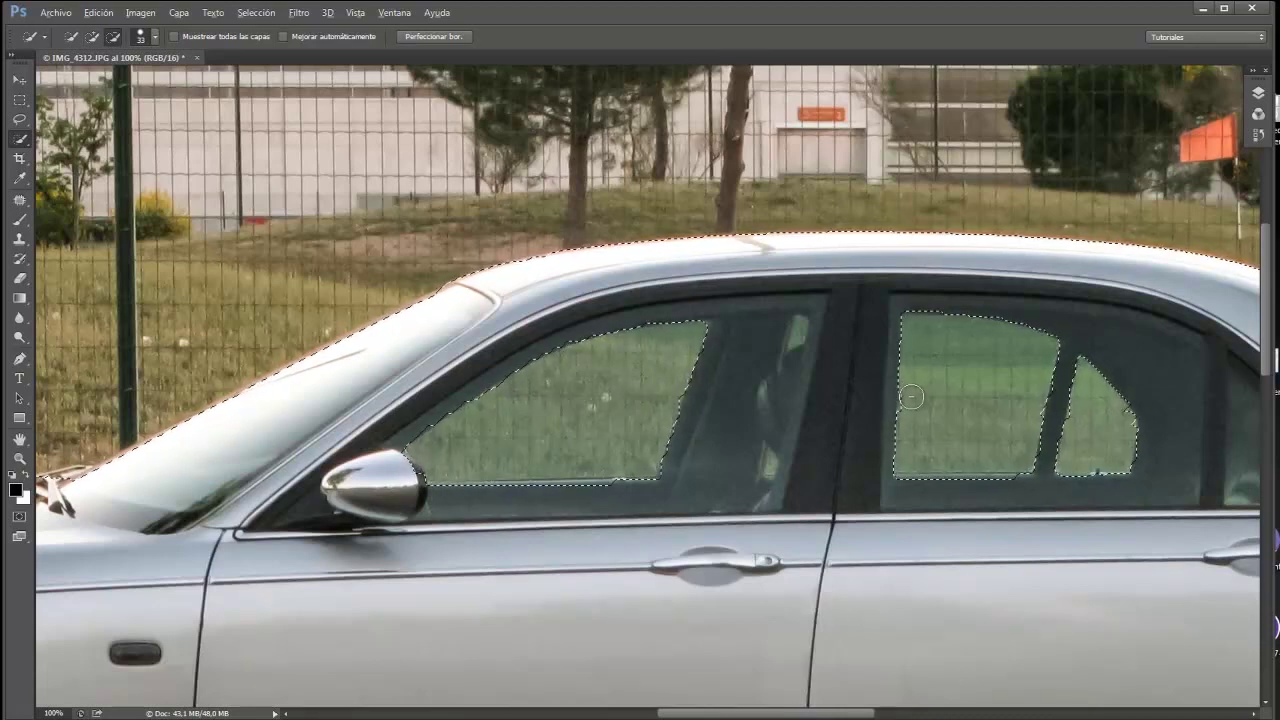
key("alt")
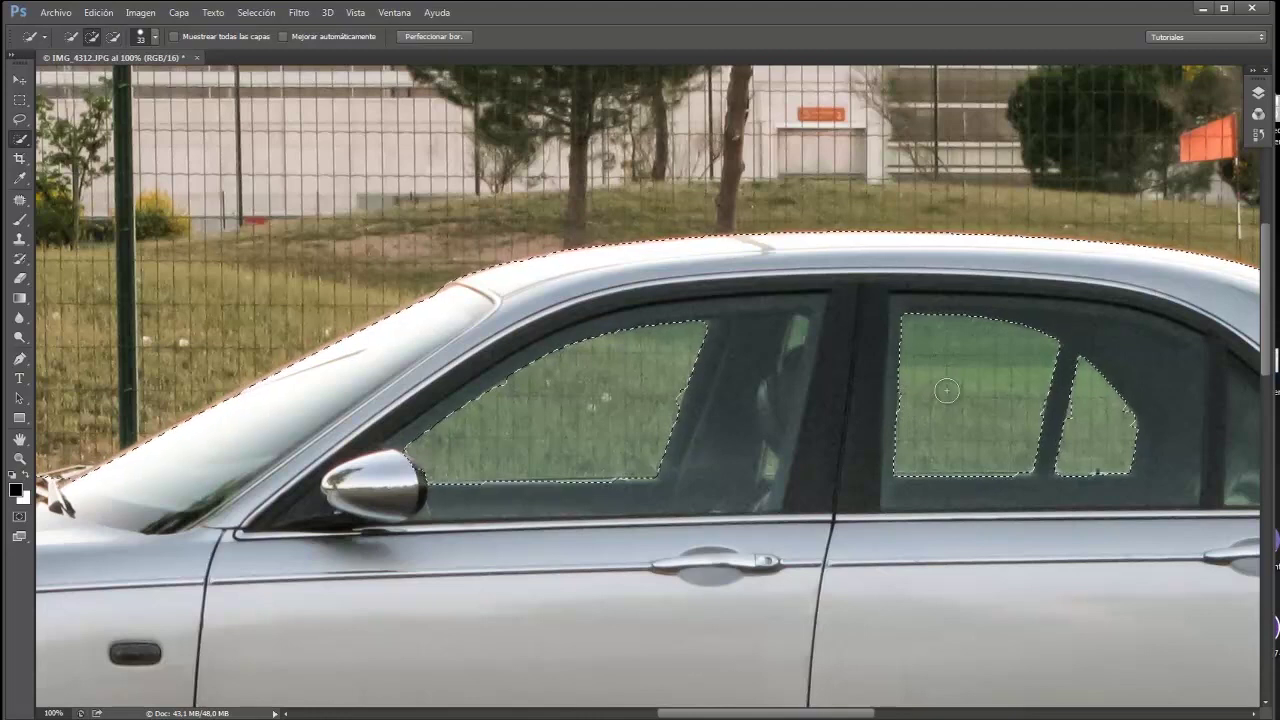
key("alt")
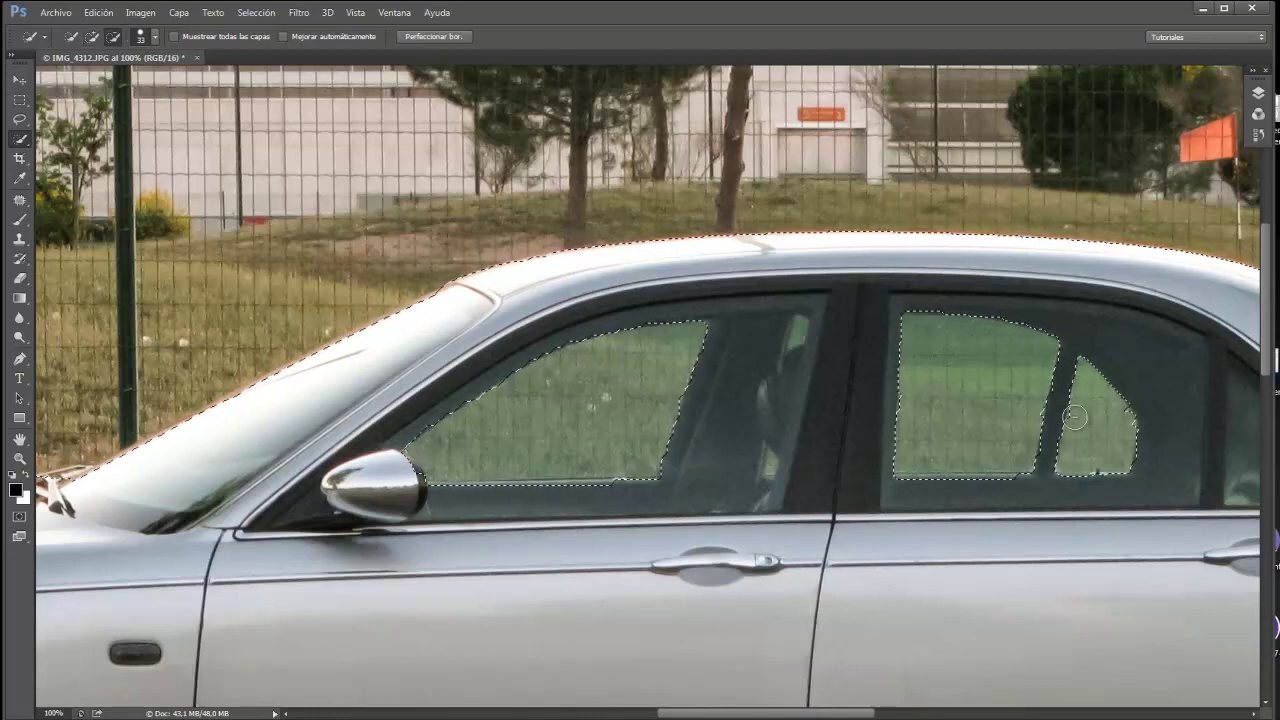
key("alt")
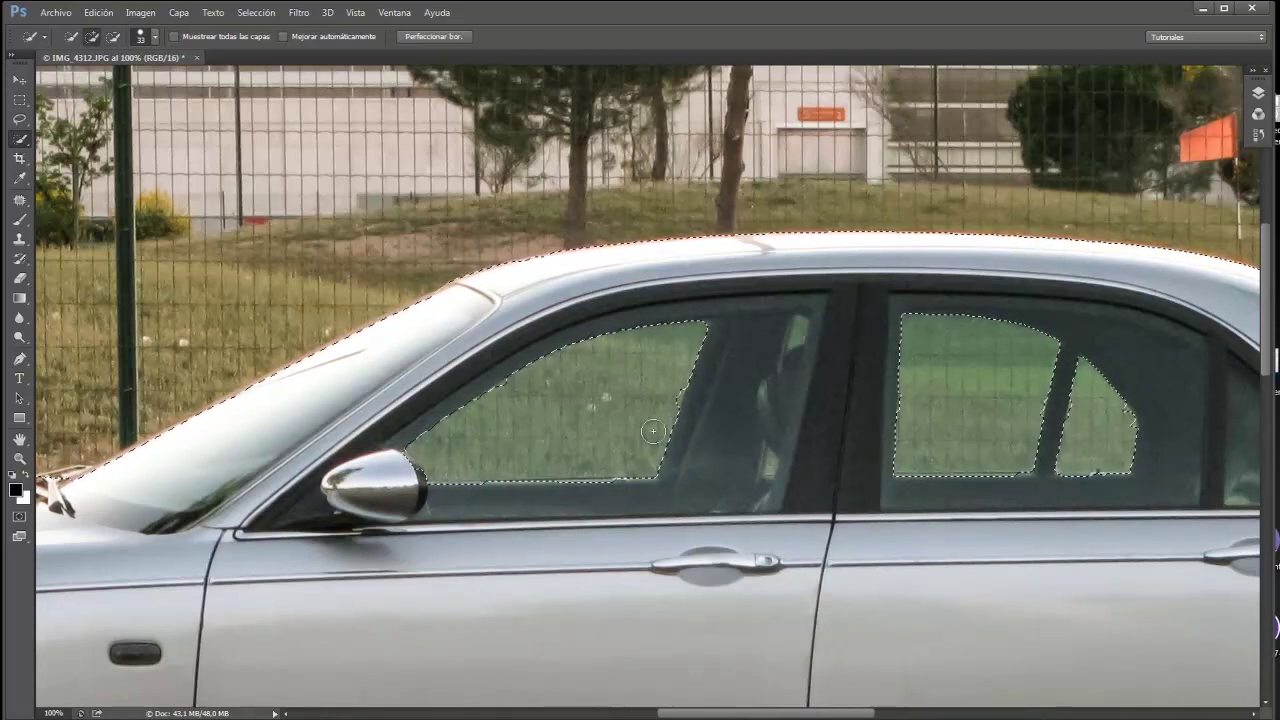
key("ctrl+0")
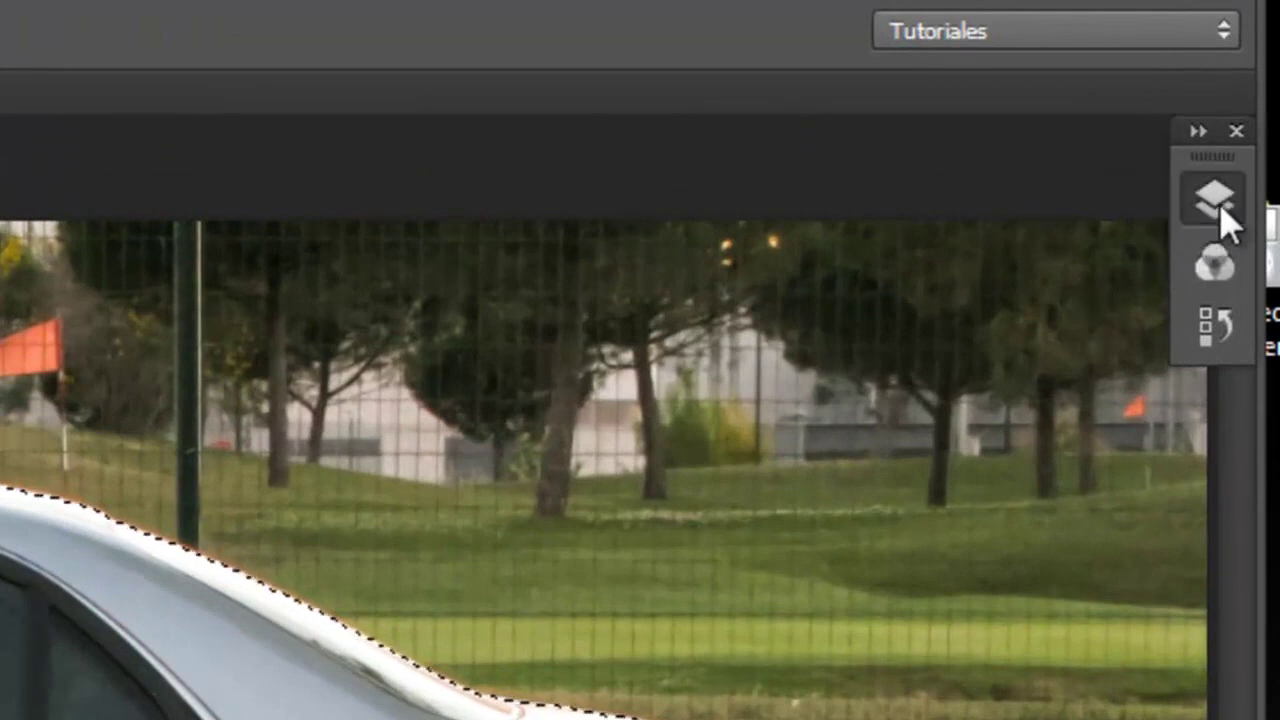
Copy the selected car to Capa 1, verify it by toggling Fondo, then select Fondo.
left_click(1218, 200)
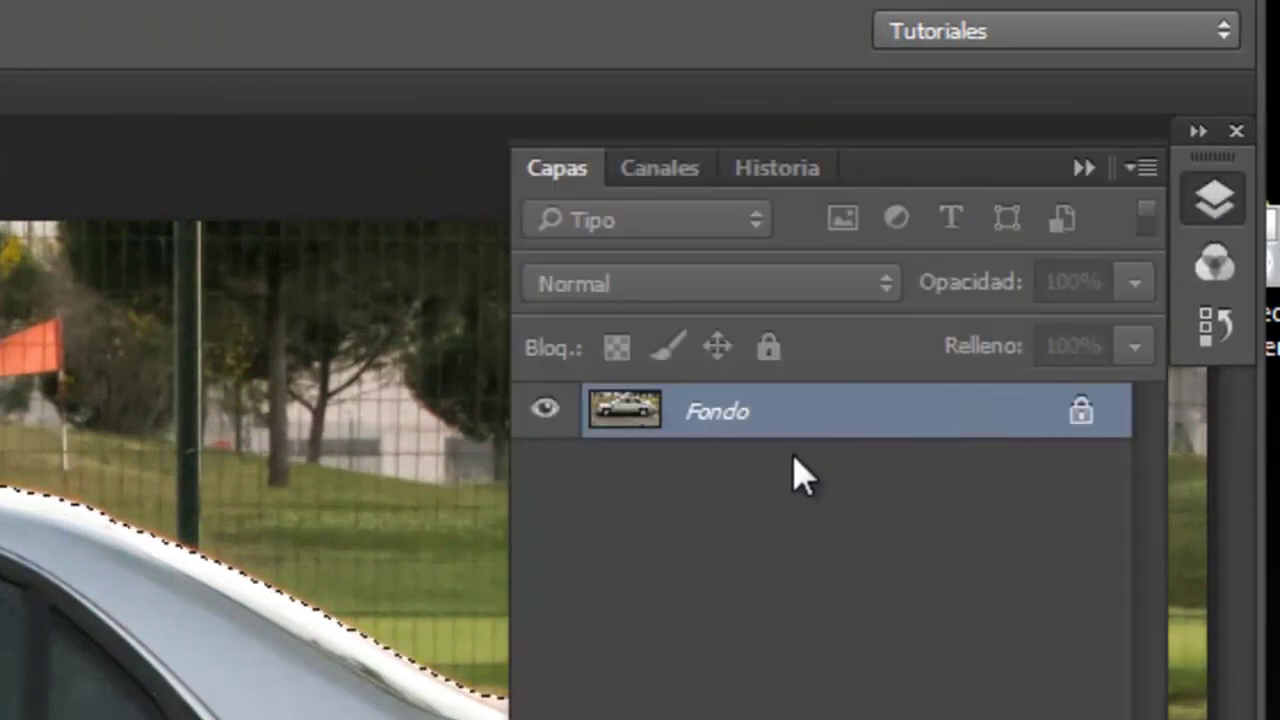
key("ctrl+j")
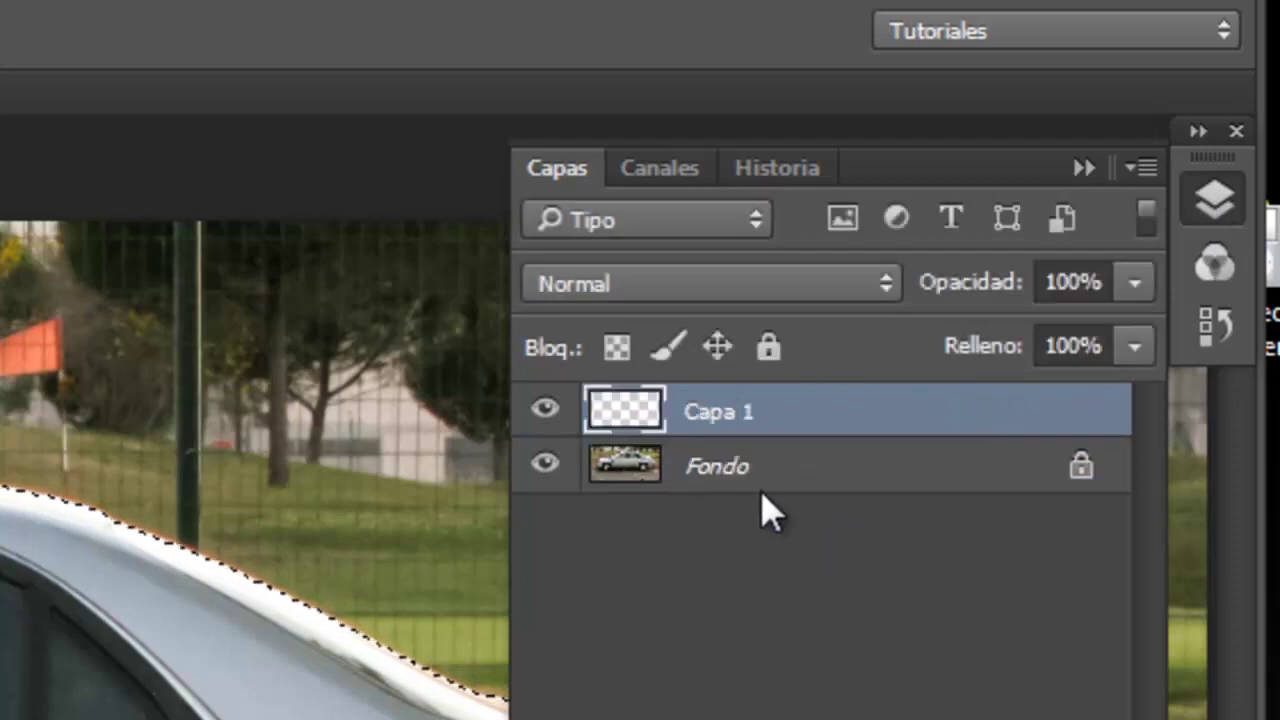
key("ctrl+d")
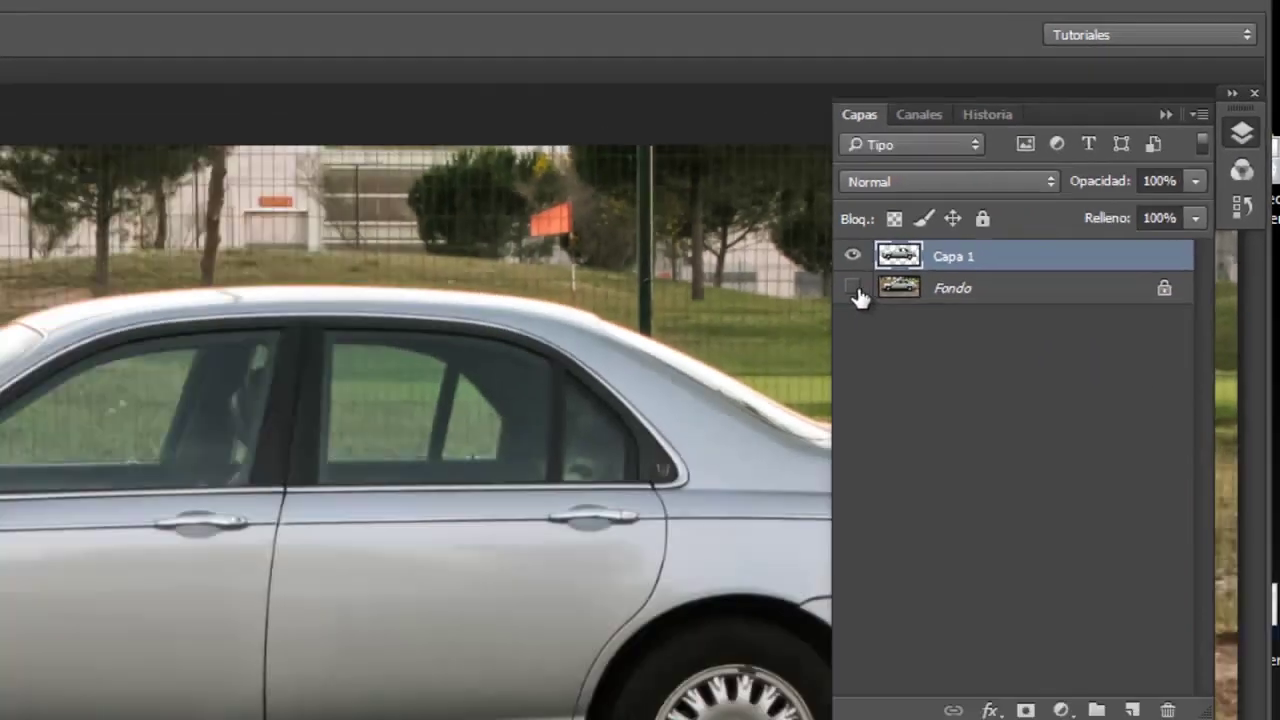
left_click(544, 466)
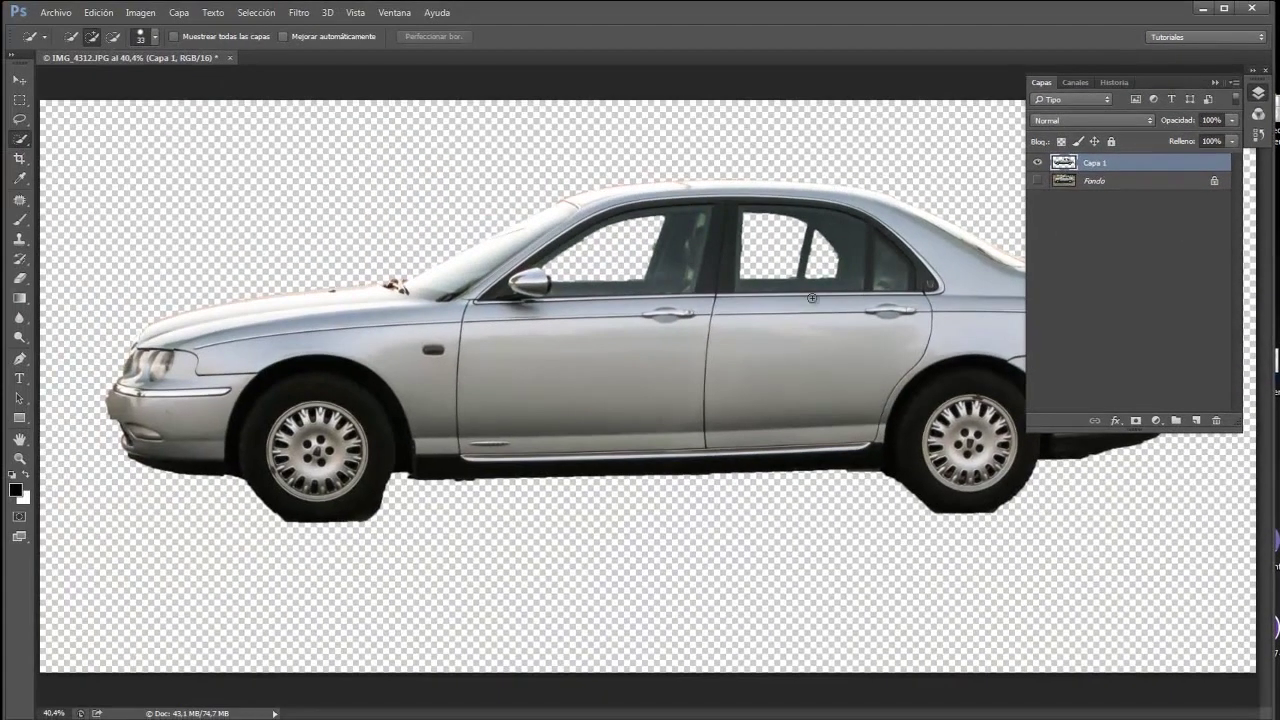
left_click(1038, 180)
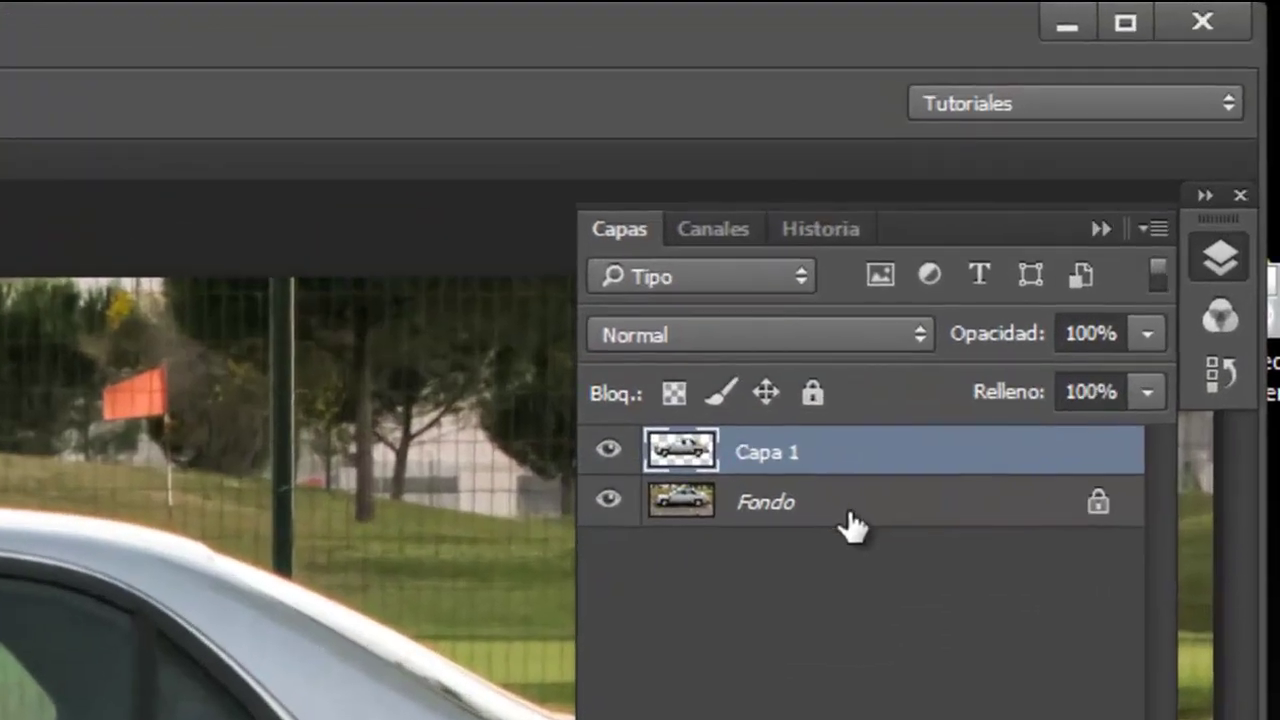
left_click(848, 522)
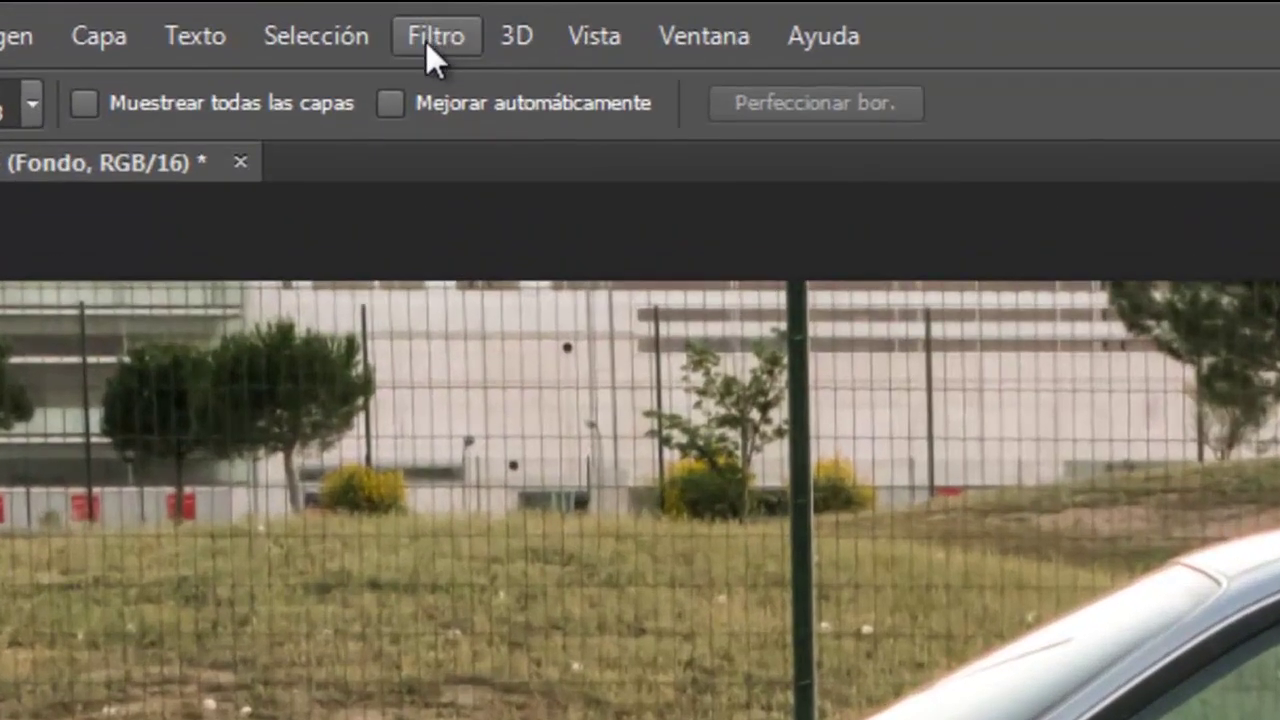
Start a Path Blur on Fondo and shape its arrow into a straight horizontal path.
left_click(426, 42)
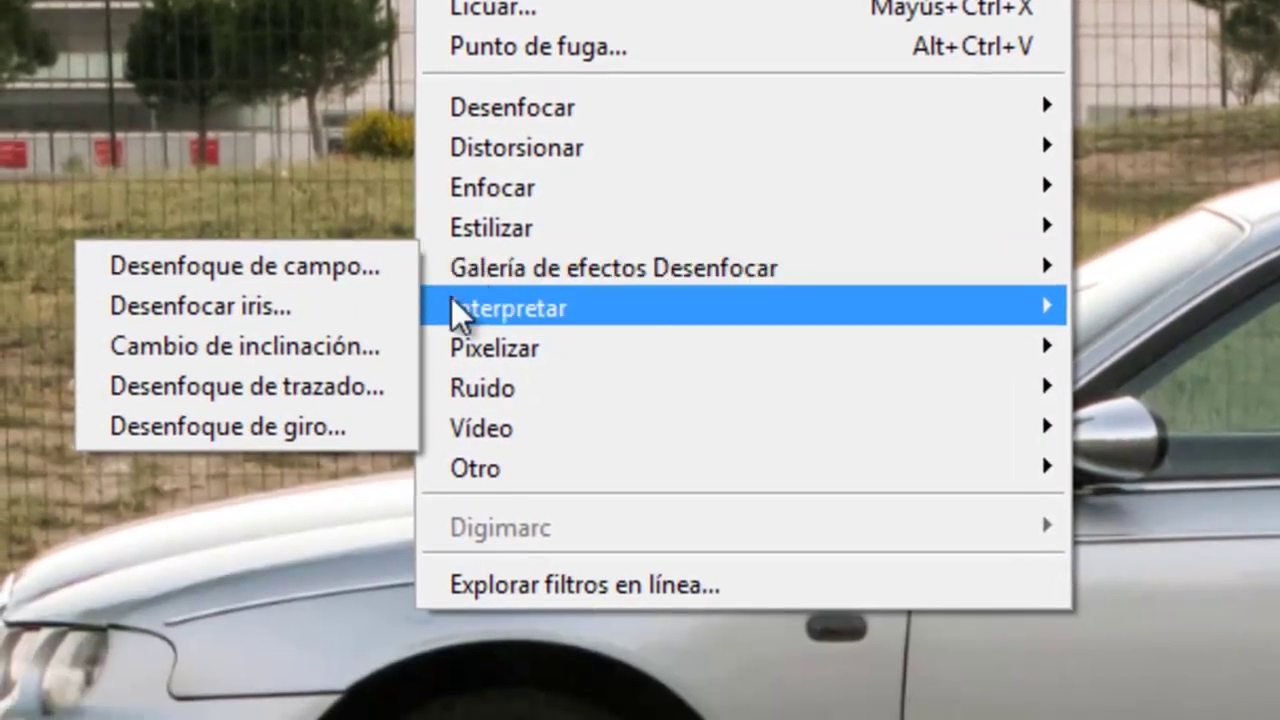
left_click(293, 395)
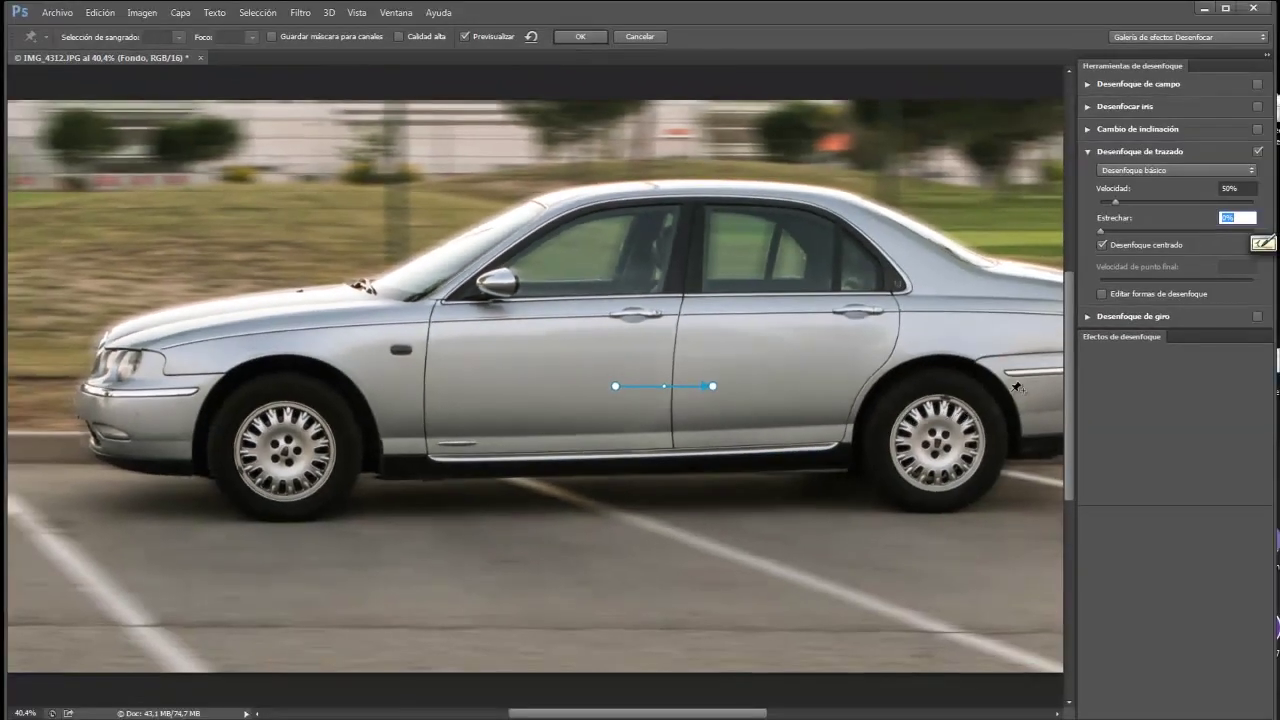
key("ctrl+minus")
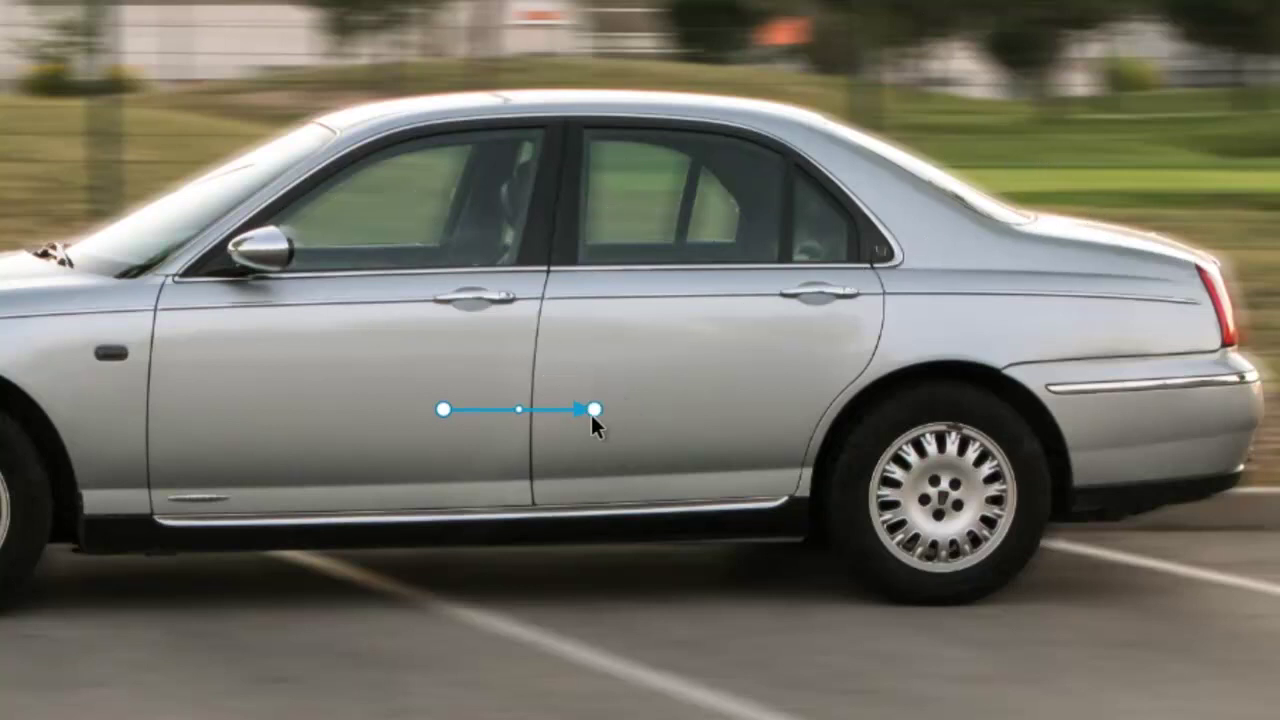
left_click_drag(595, 409, 633, 408)
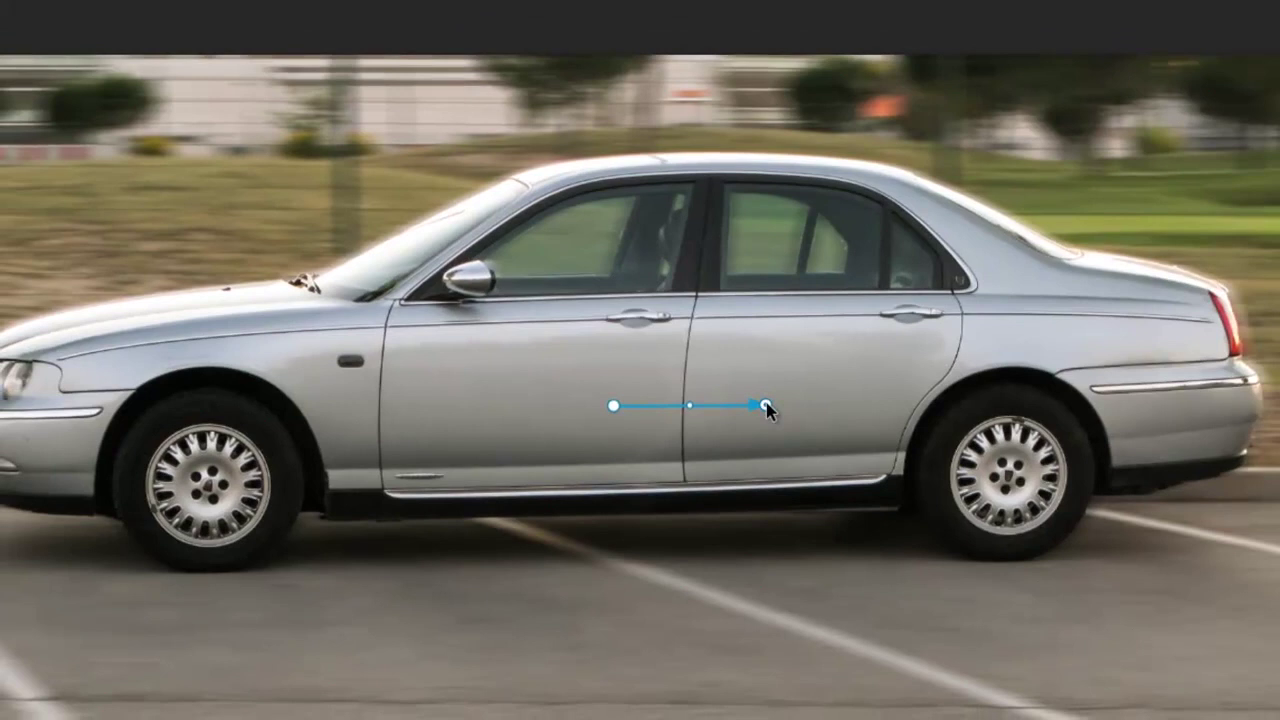
left_click_drag(766, 405, 756, 356)
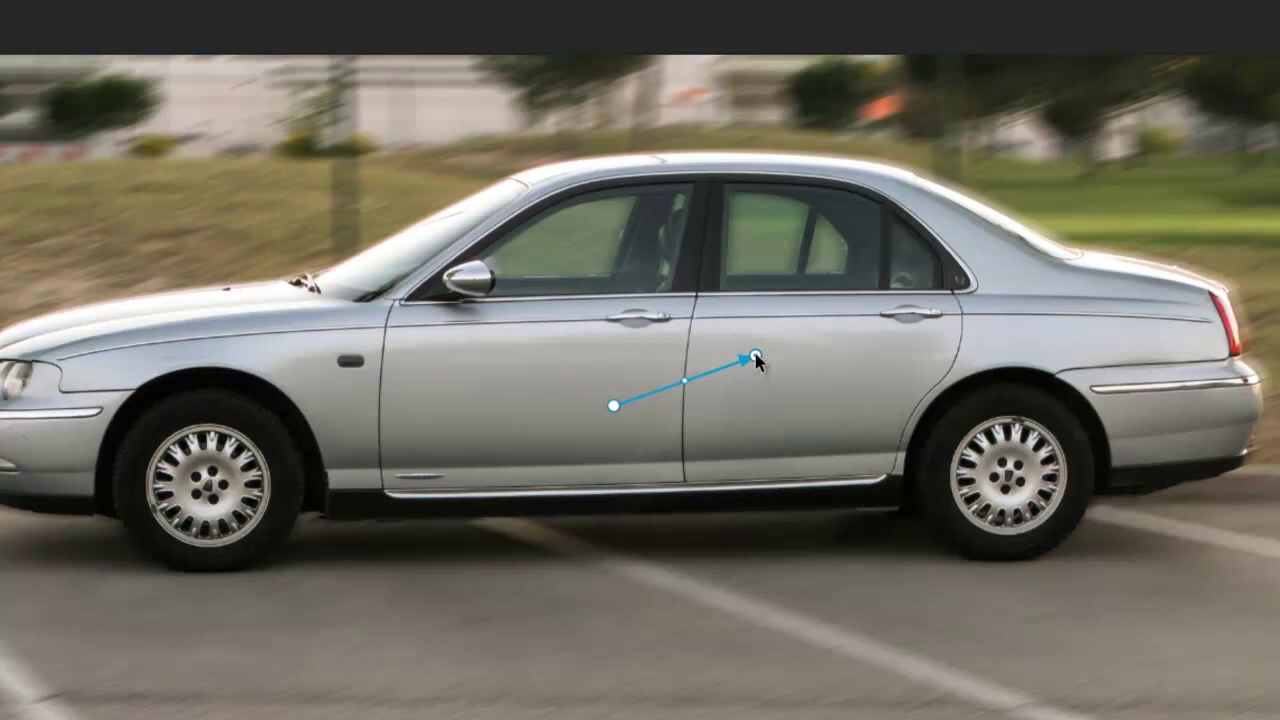
left_click_drag(757, 358, 777, 399)
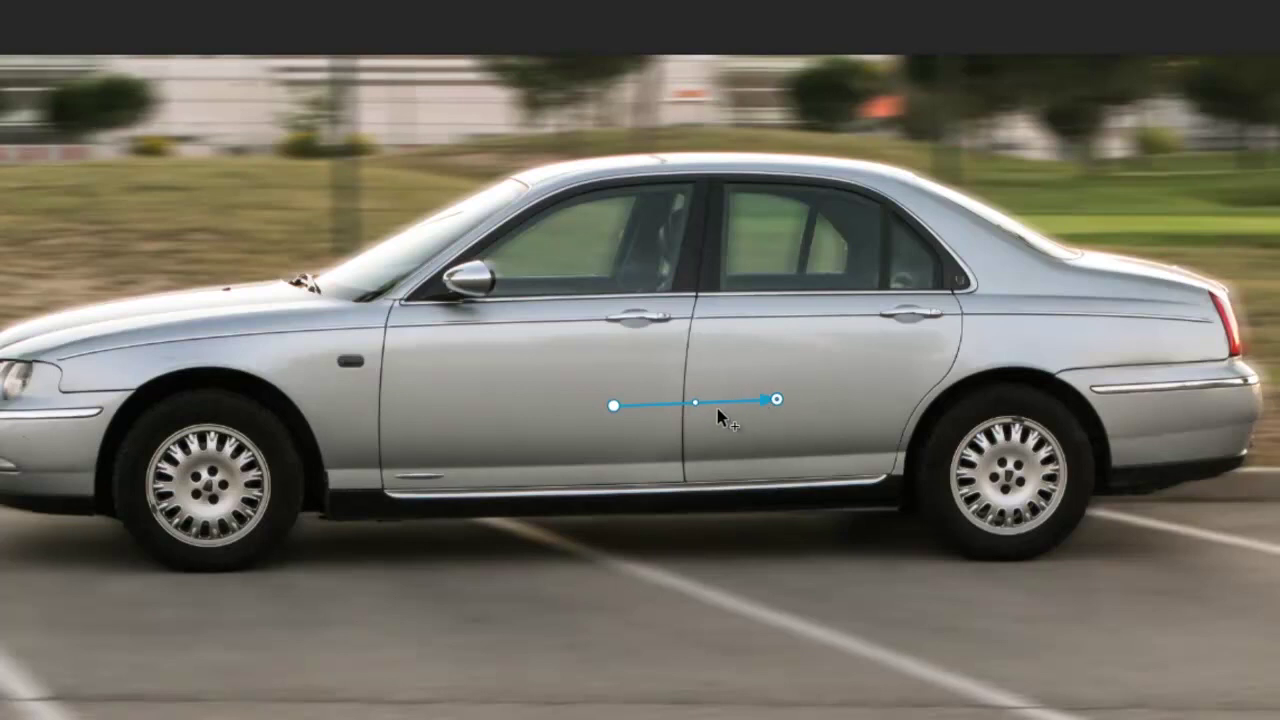
left_click_drag(695, 402, 698, 420)
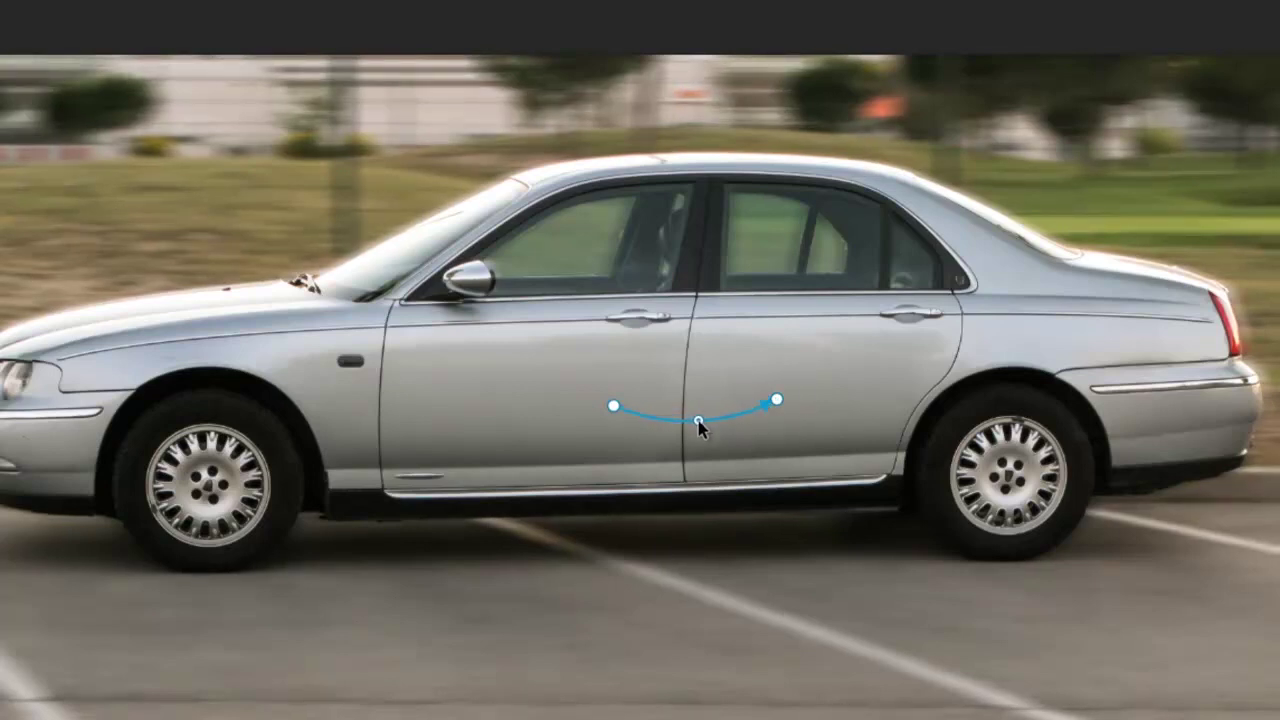
left_click_drag(700, 421, 698, 402)
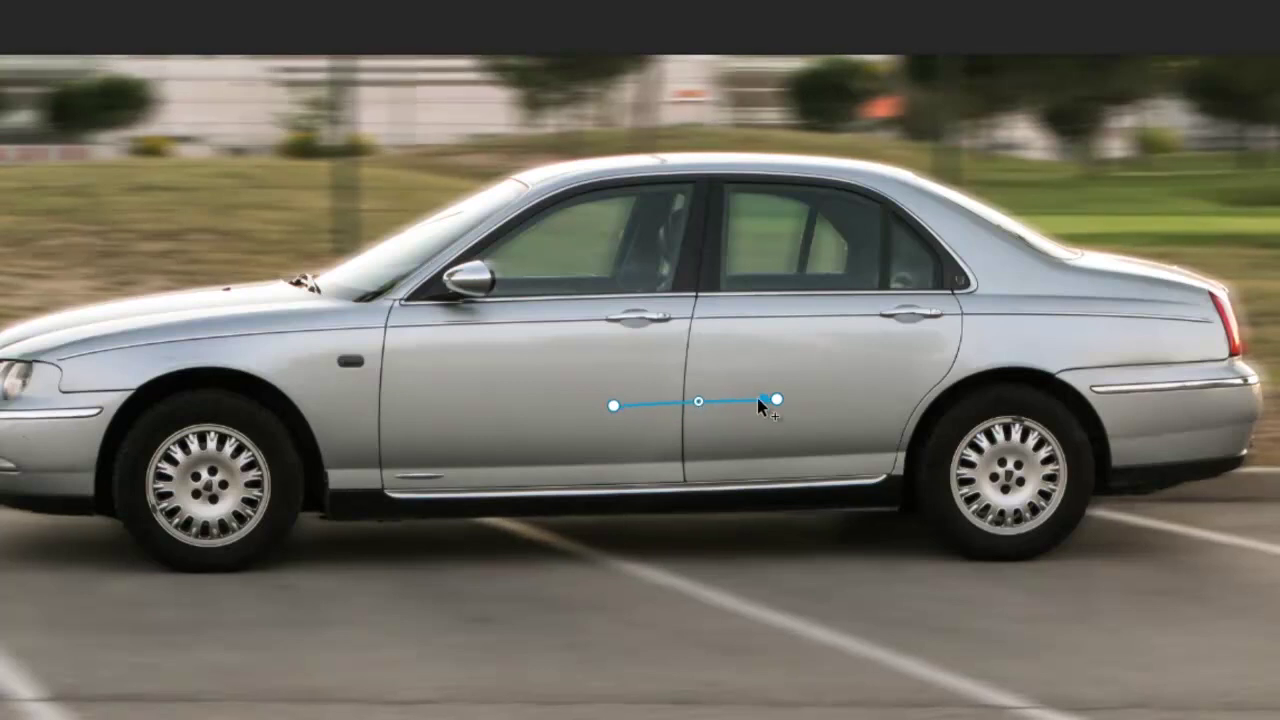
left_click(785, 398)
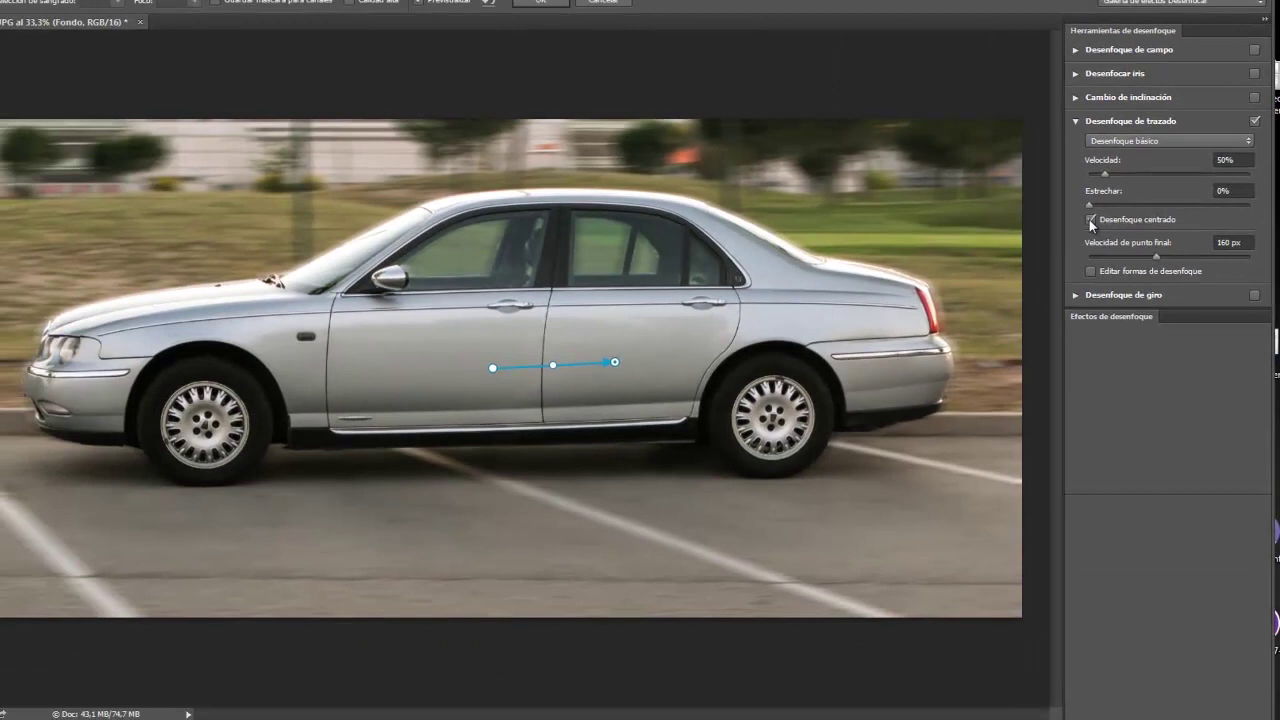
Turn off centred blur, set taper to 7% and speed to 103%, and apply the path blur.
left_click(1091, 220)
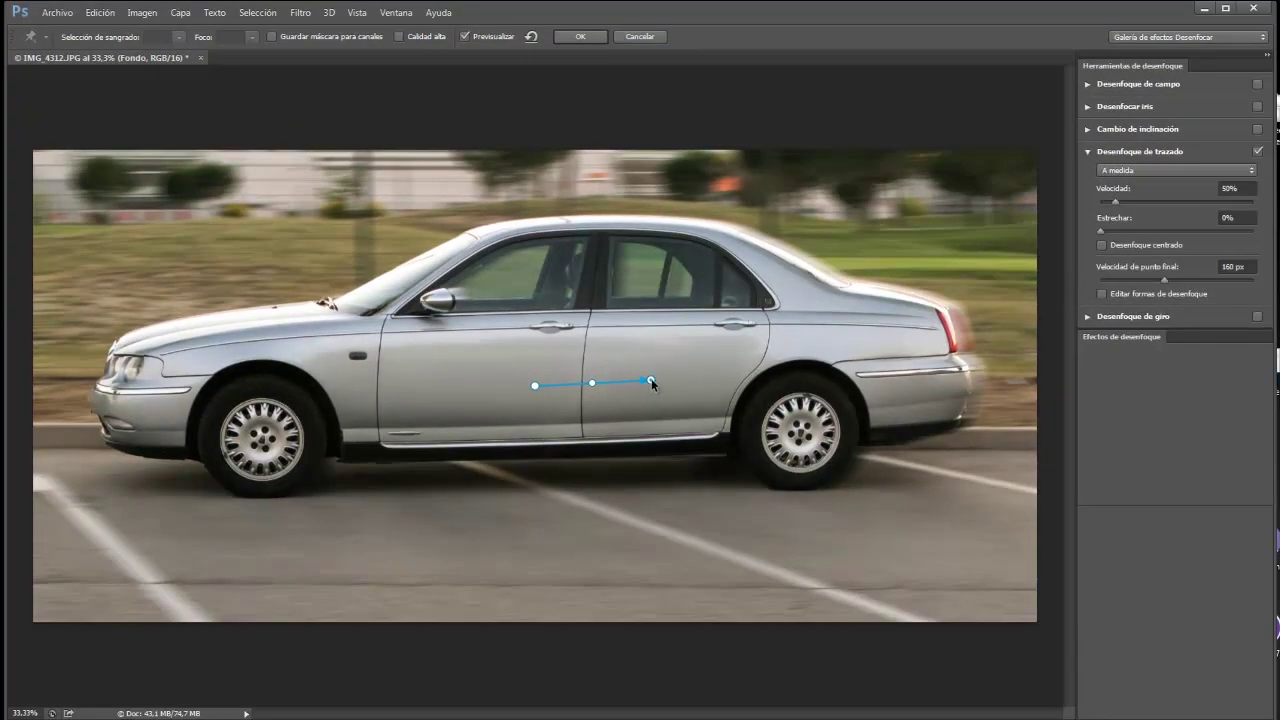
left_click_drag(651, 381, 653, 388)
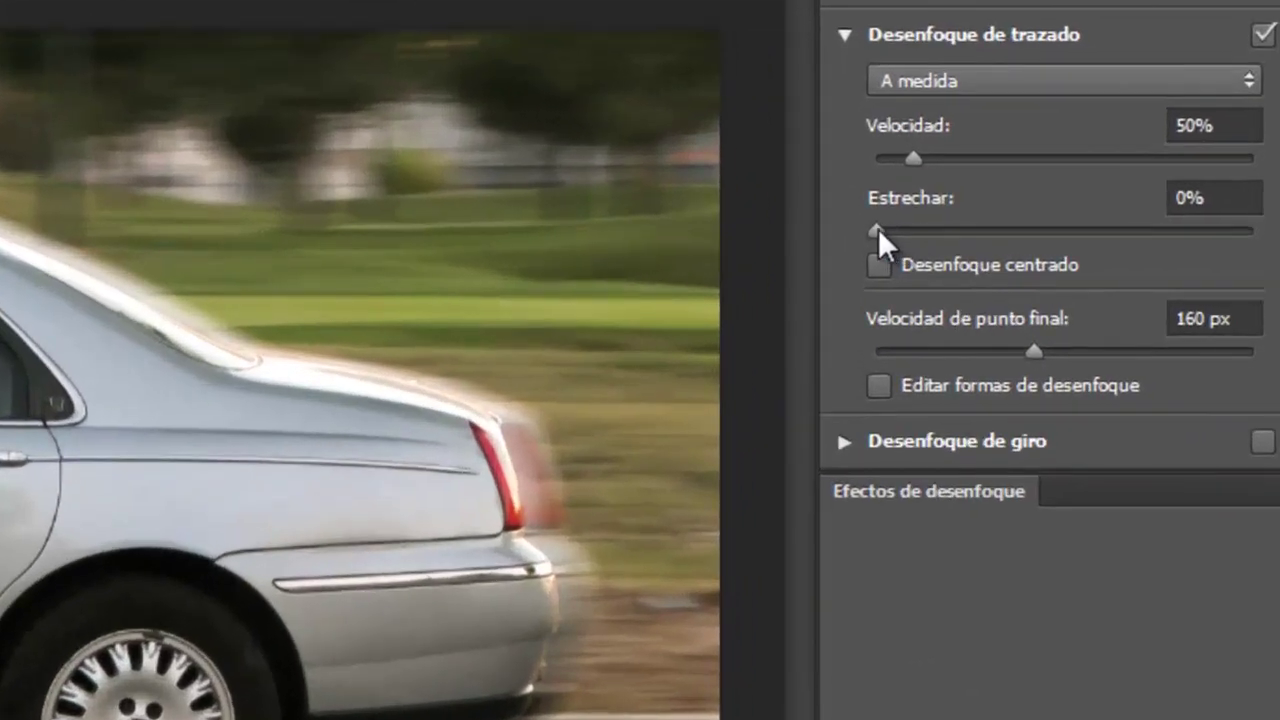
left_click_drag(1101, 230, 1111, 229)
mouse_move(904, 228)
left_mouse_down()
mouse_move(928, 228)
mouse_move(844, 229)
mouse_move(1063, 226)
mouse_move(902, 232)
left_mouse_up()
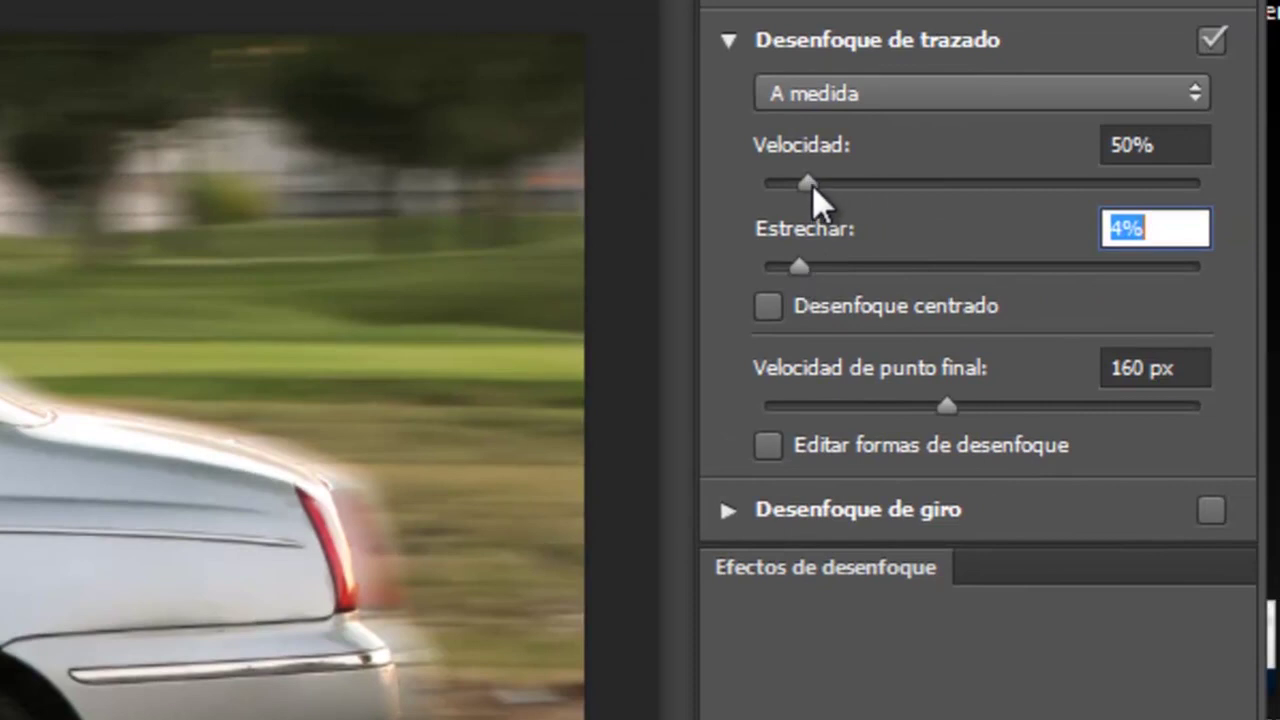
left_click_drag(812, 185, 849, 186)
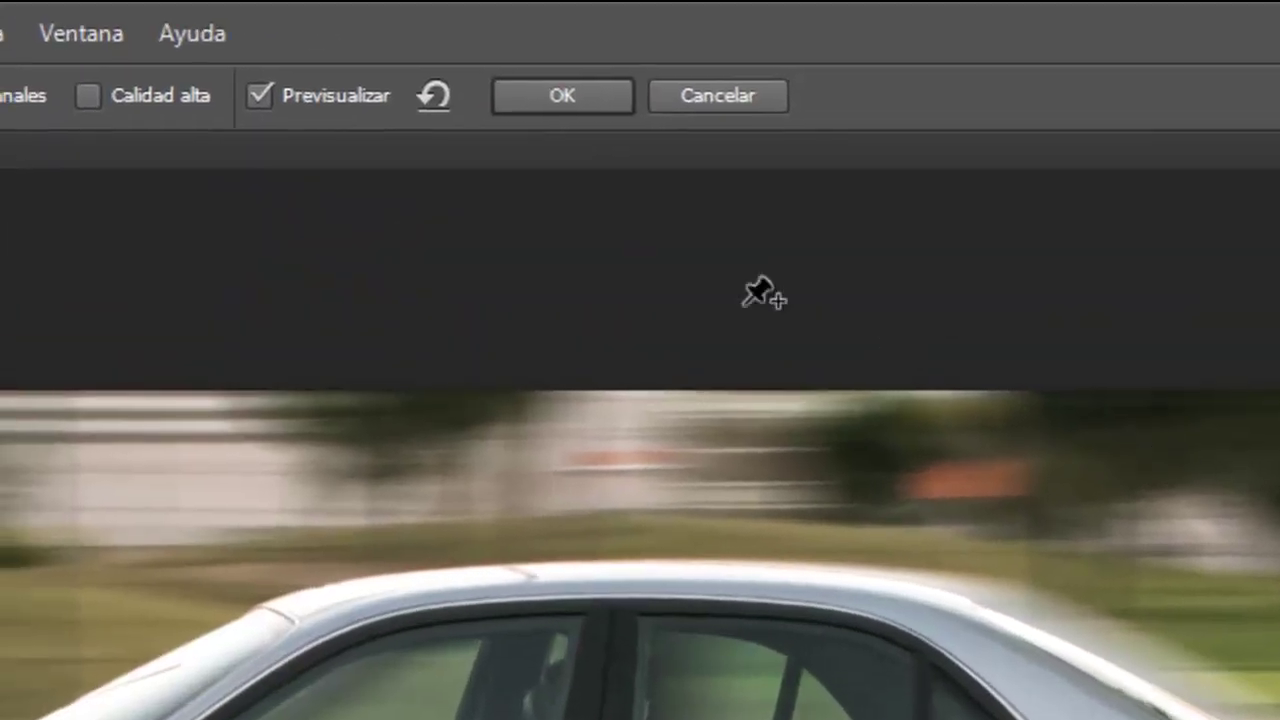
left_click(562, 93)
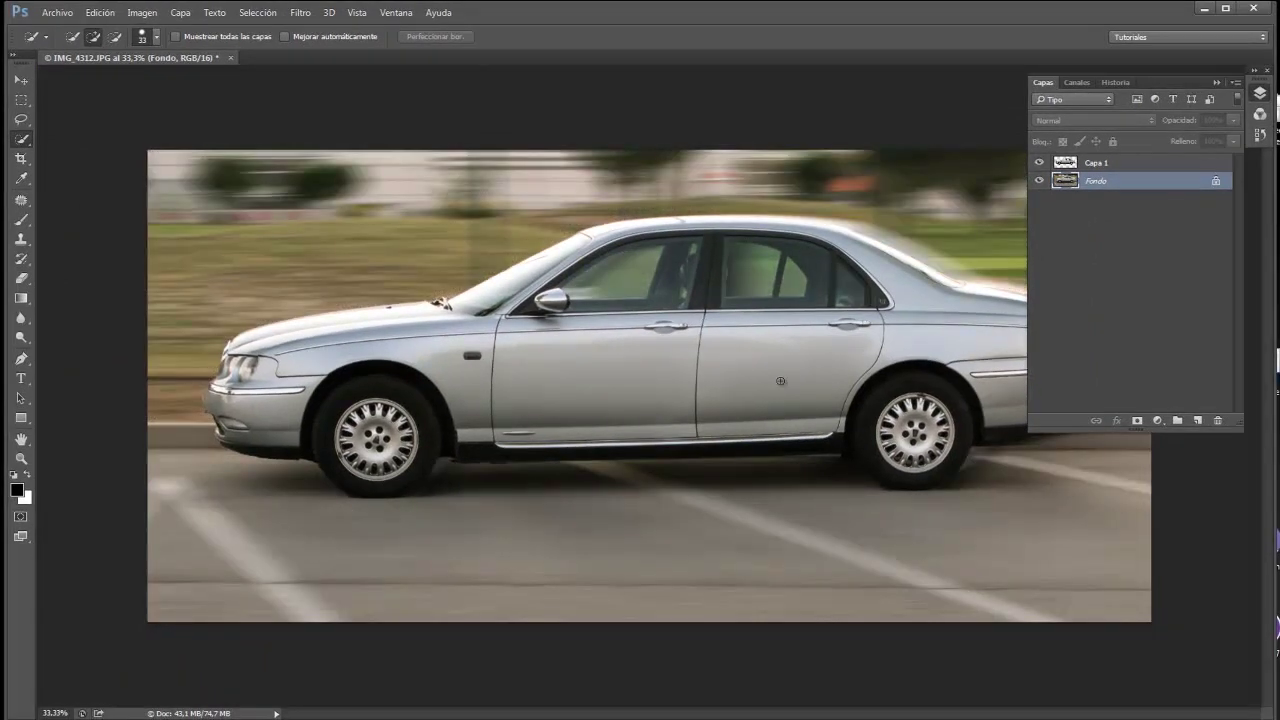
left_click(1040, 163)
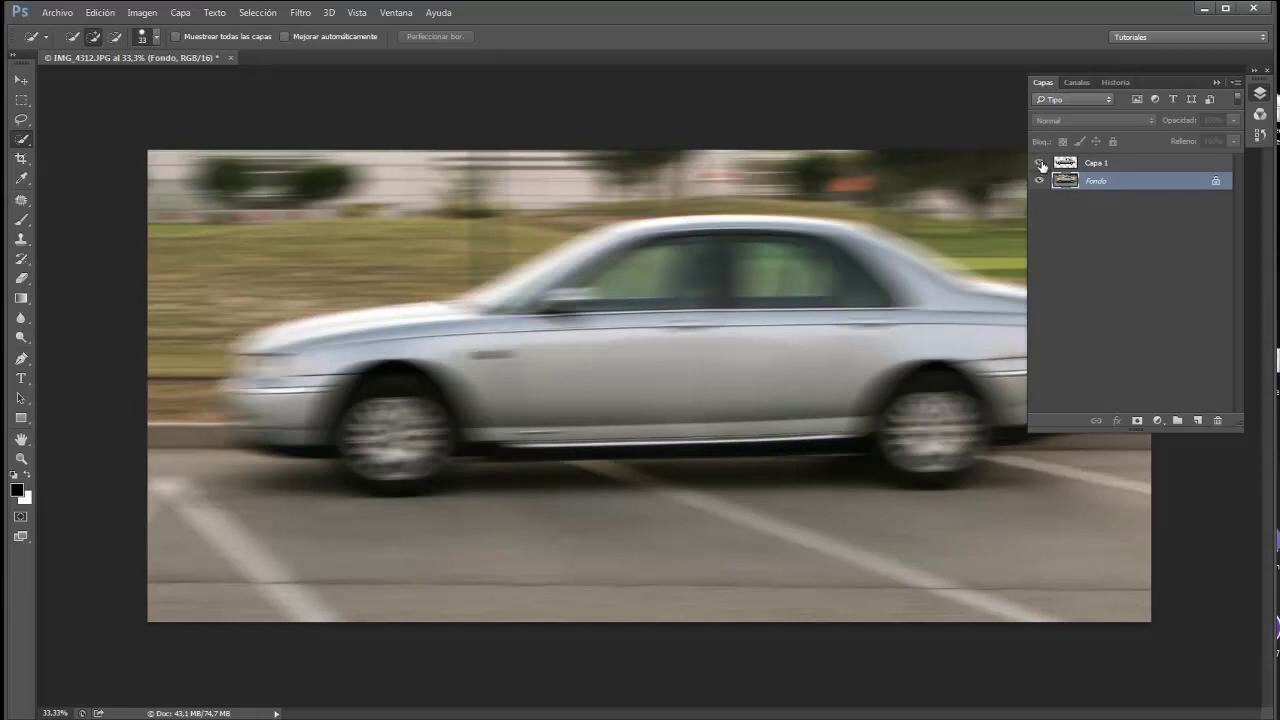
left_click(1040, 164)
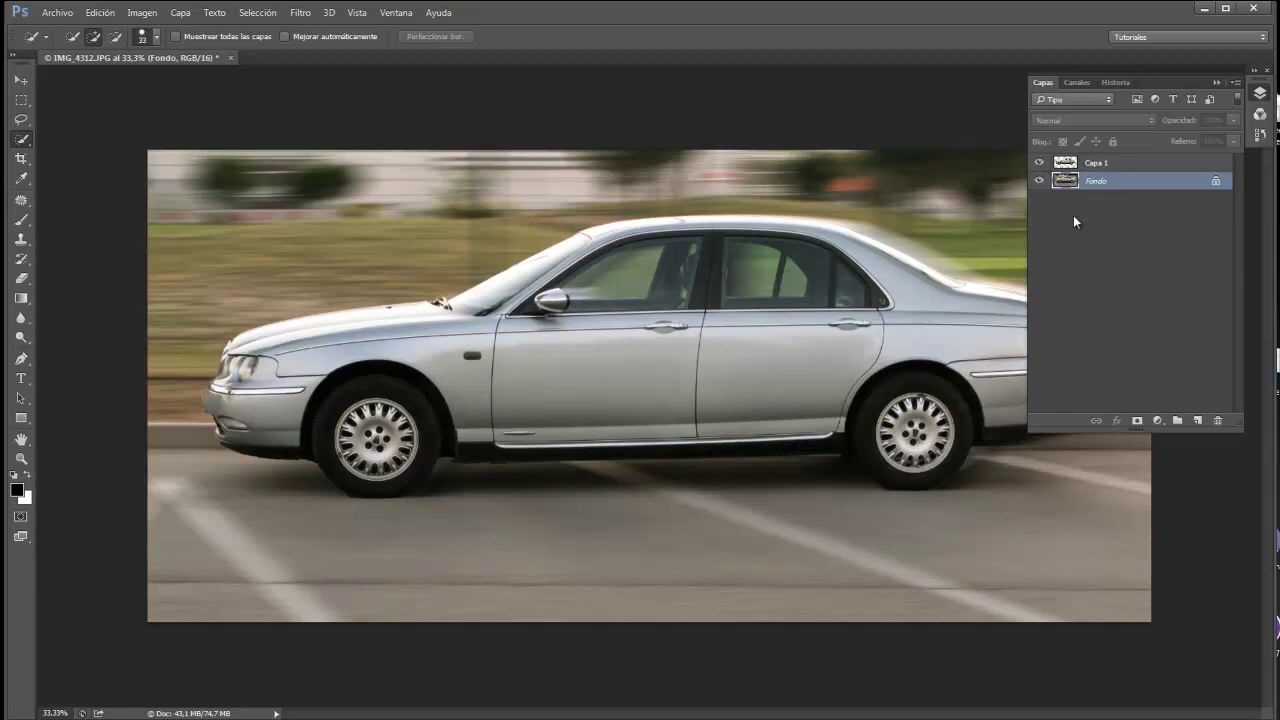
left_click(1216, 83)
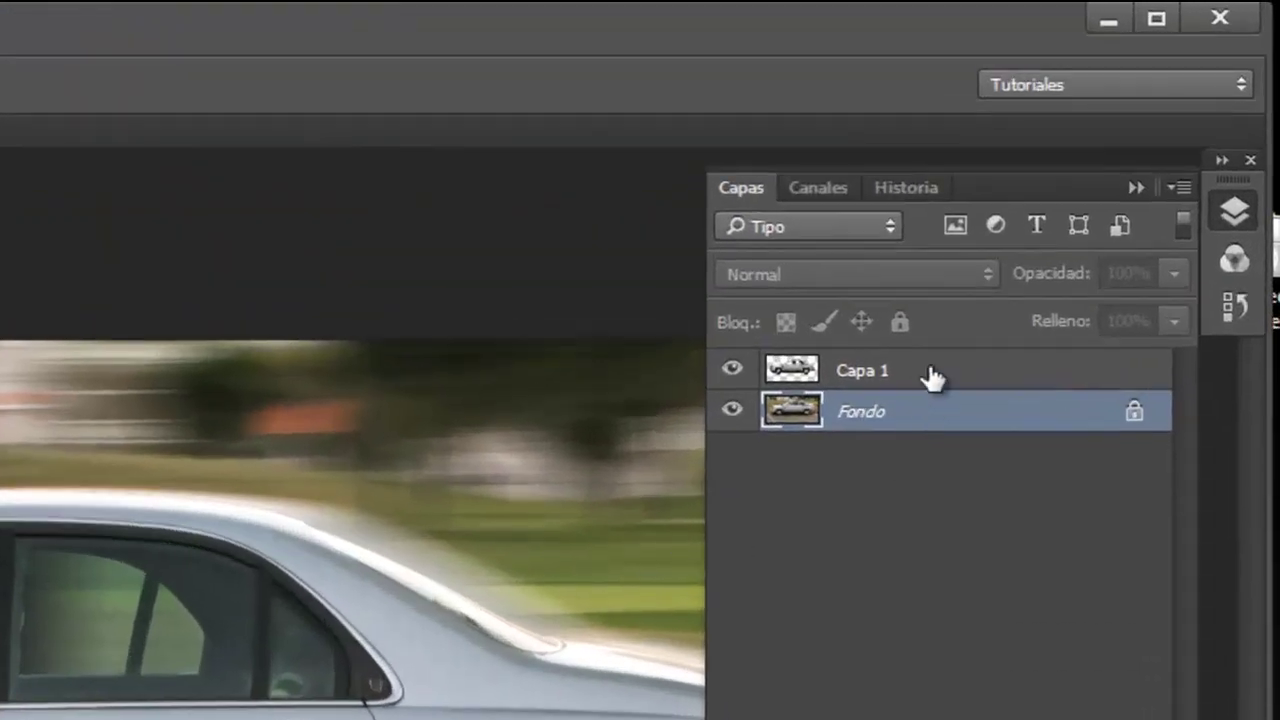
left_click(928, 375)
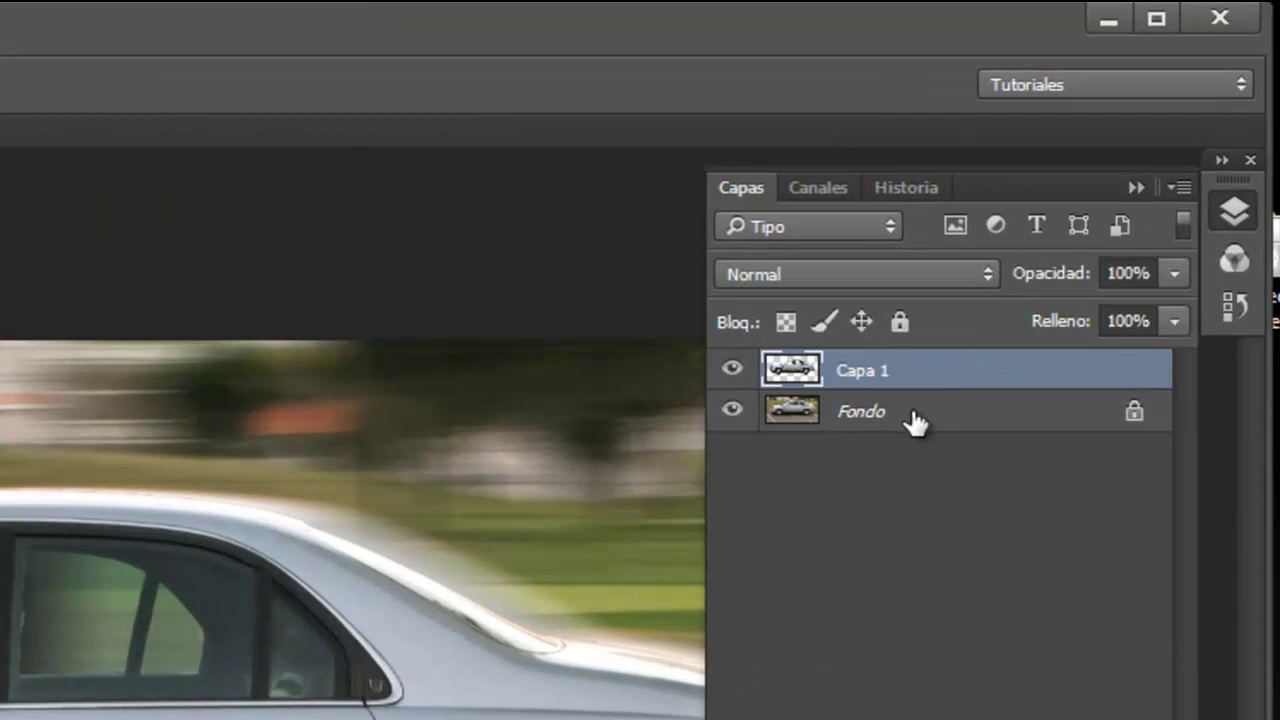
Select Capa 1, zoom to 66.7% on the car's front, and start a Spin Blur.
left_click(910, 420)
left_click(915, 391)
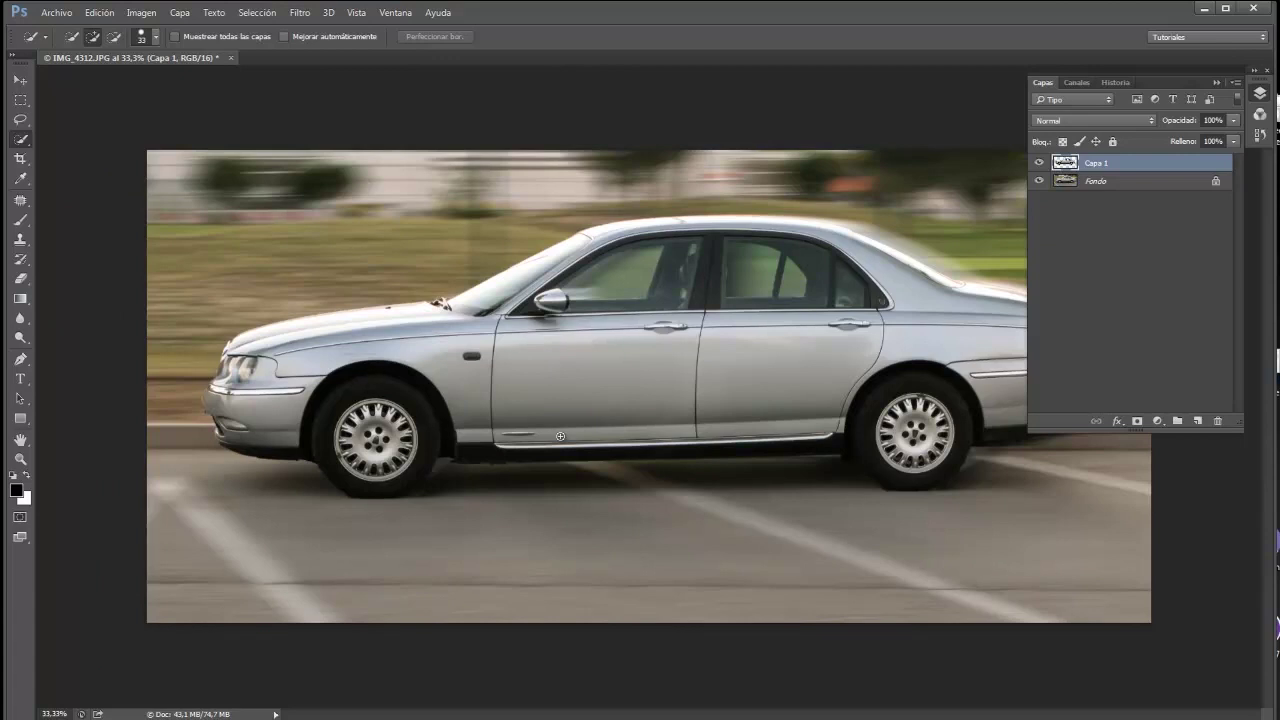
key("ctrl+plus")
key("ctrl+plus")
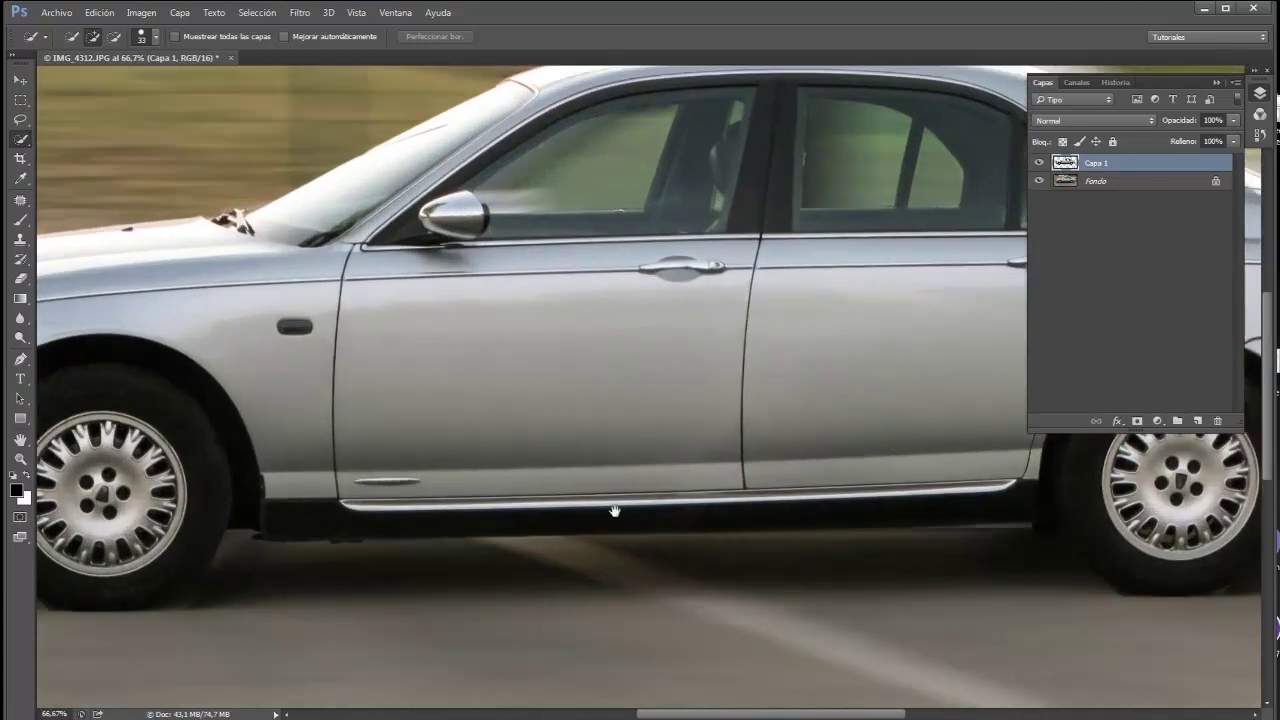
left_click_drag(303, 435, 588, 440)
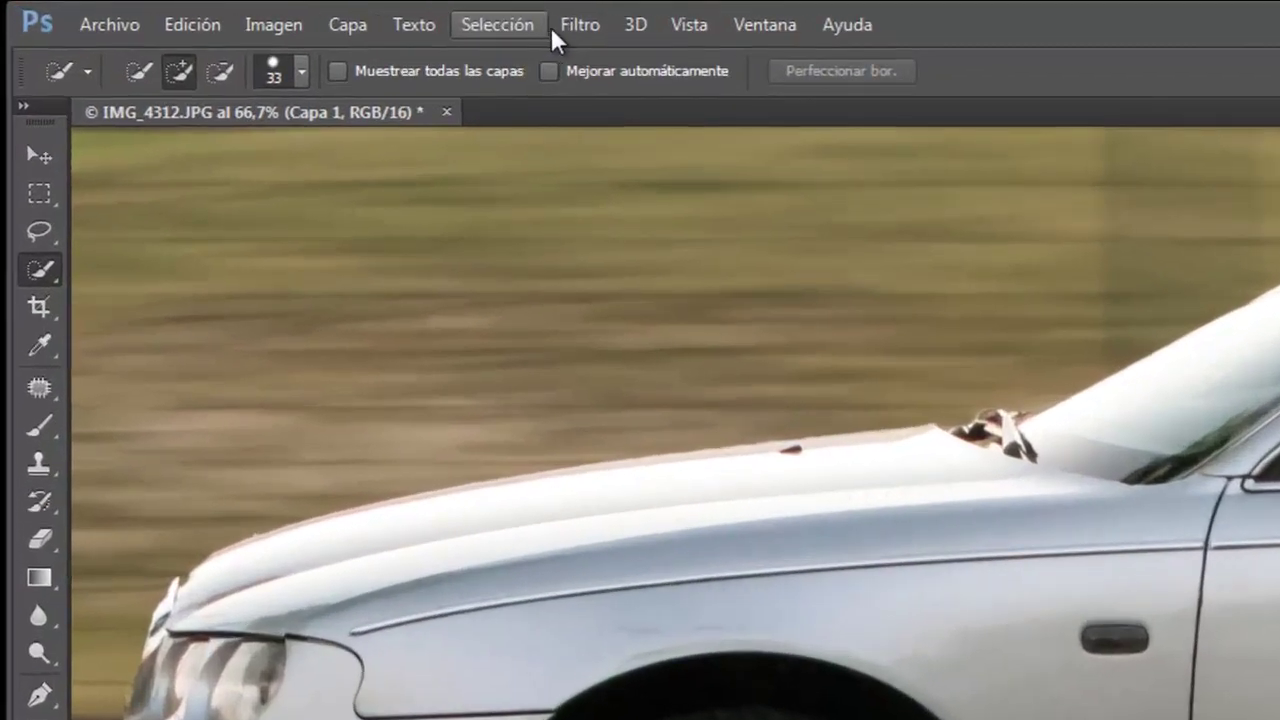
left_click(297, 14)
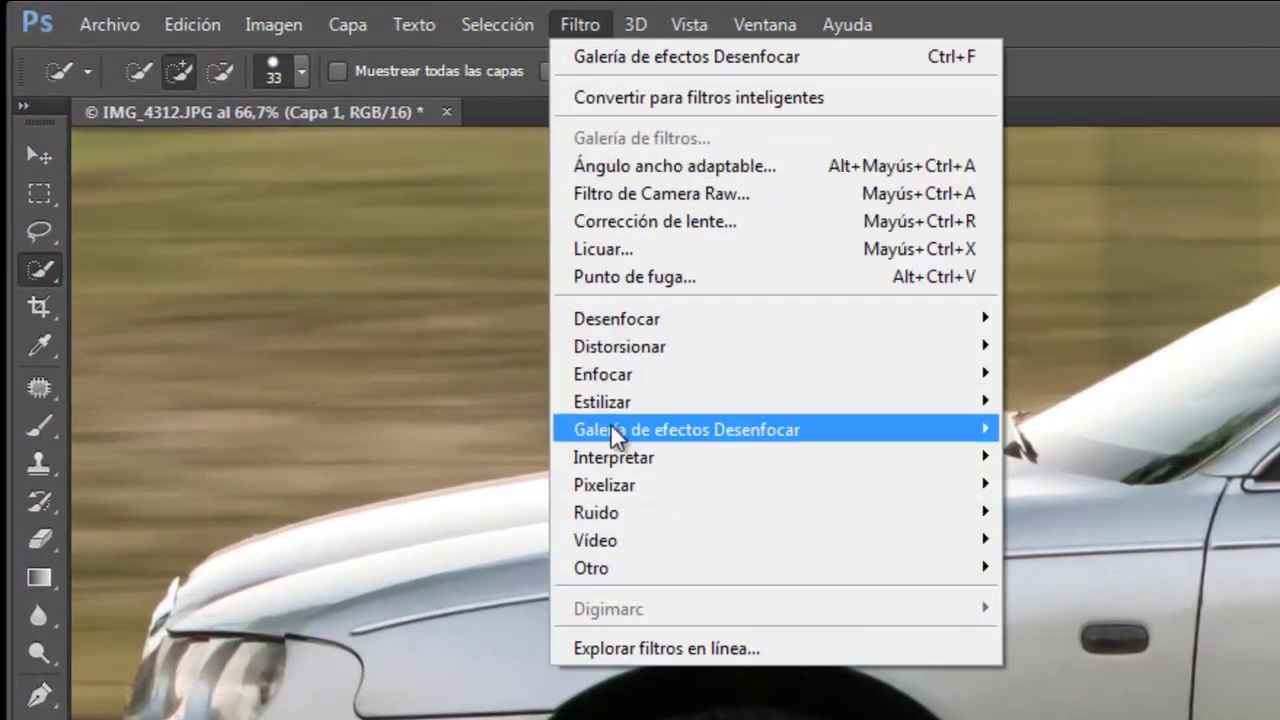
mouse_move(686, 429)
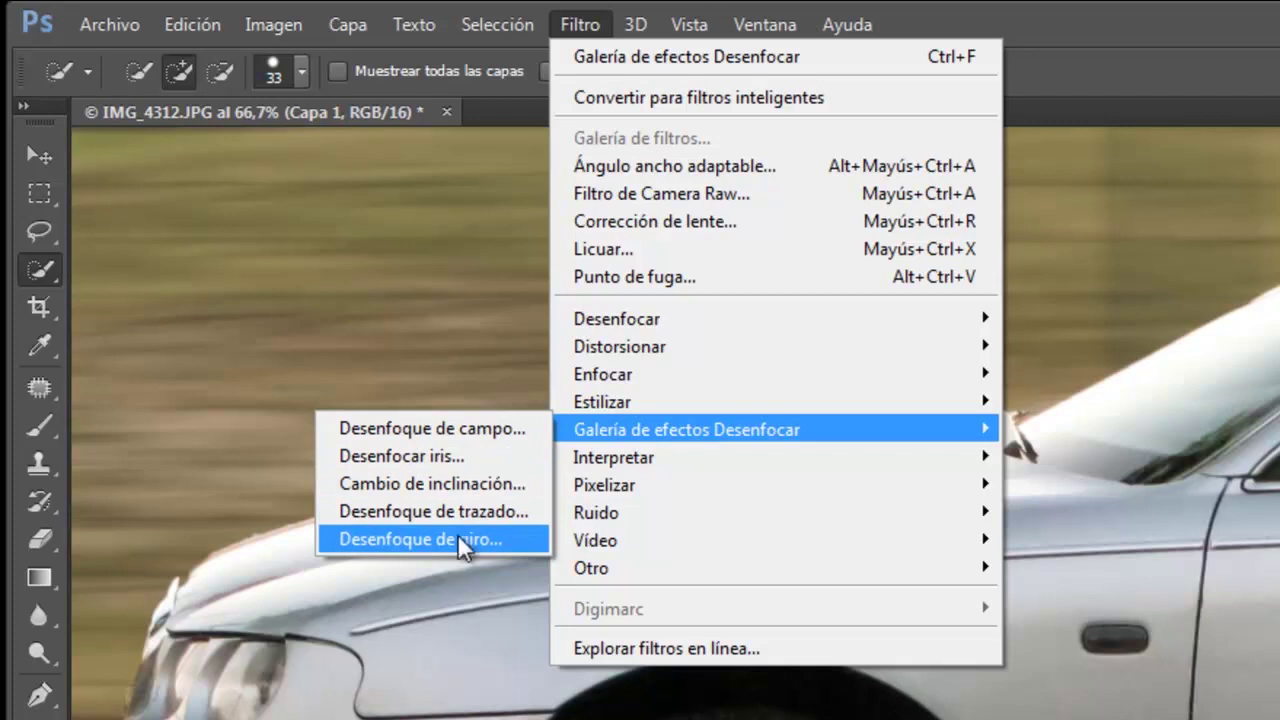
left_click(463, 541)
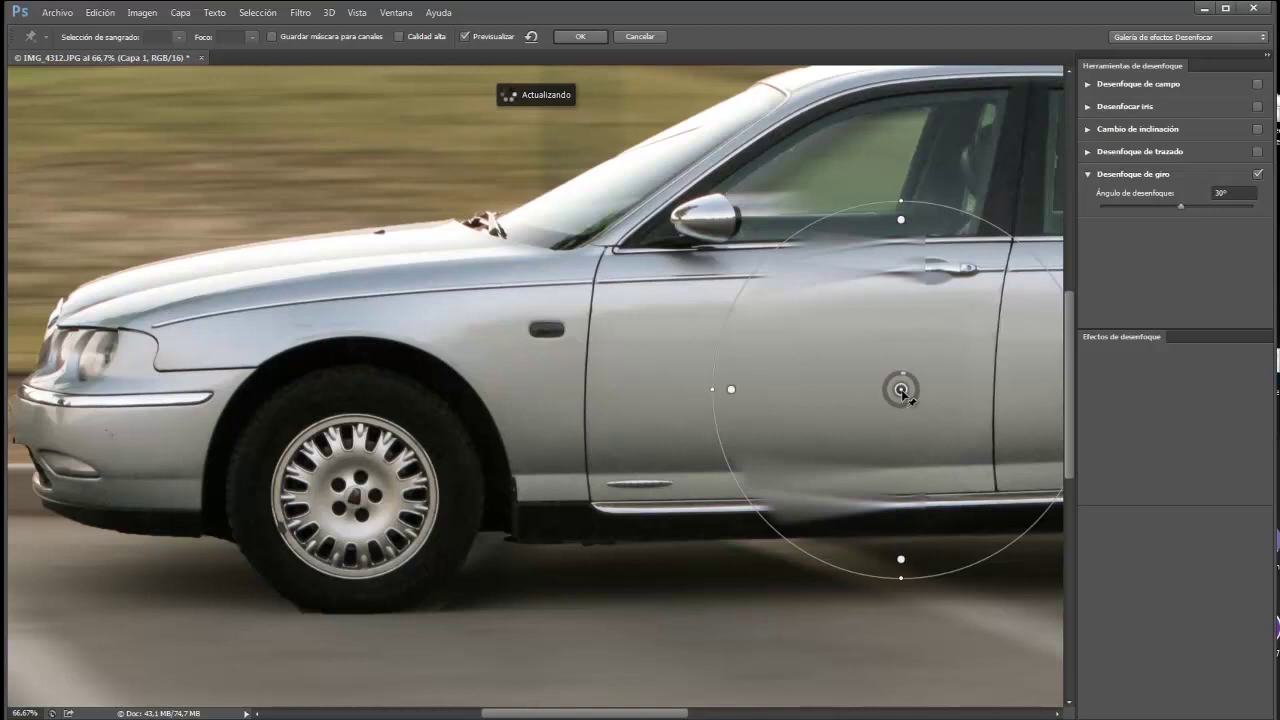
Center the spin blur on the front wheel, fit its ellipse, and set a 31° angle.
mouse_move(901, 389)
left_mouse_down()
mouse_move(535, 412)
mouse_move(361, 506)
left_mouse_up()
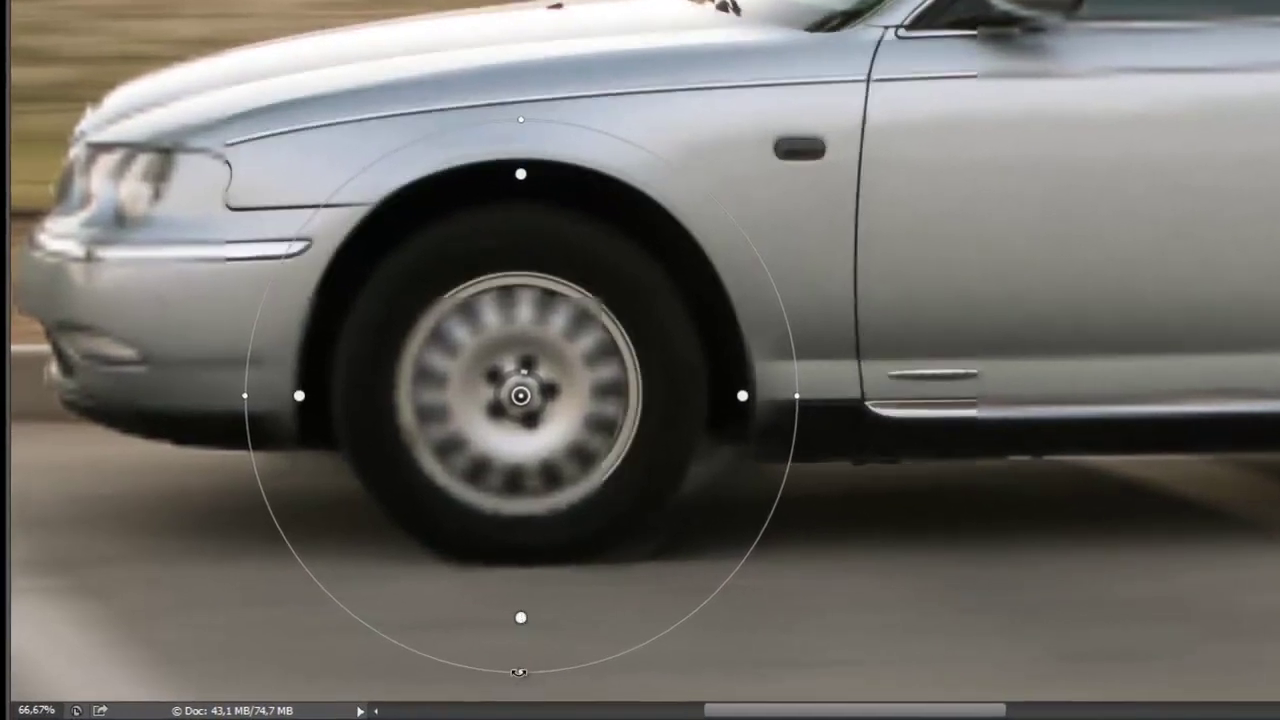
left_click_drag(520, 676, 520, 566)
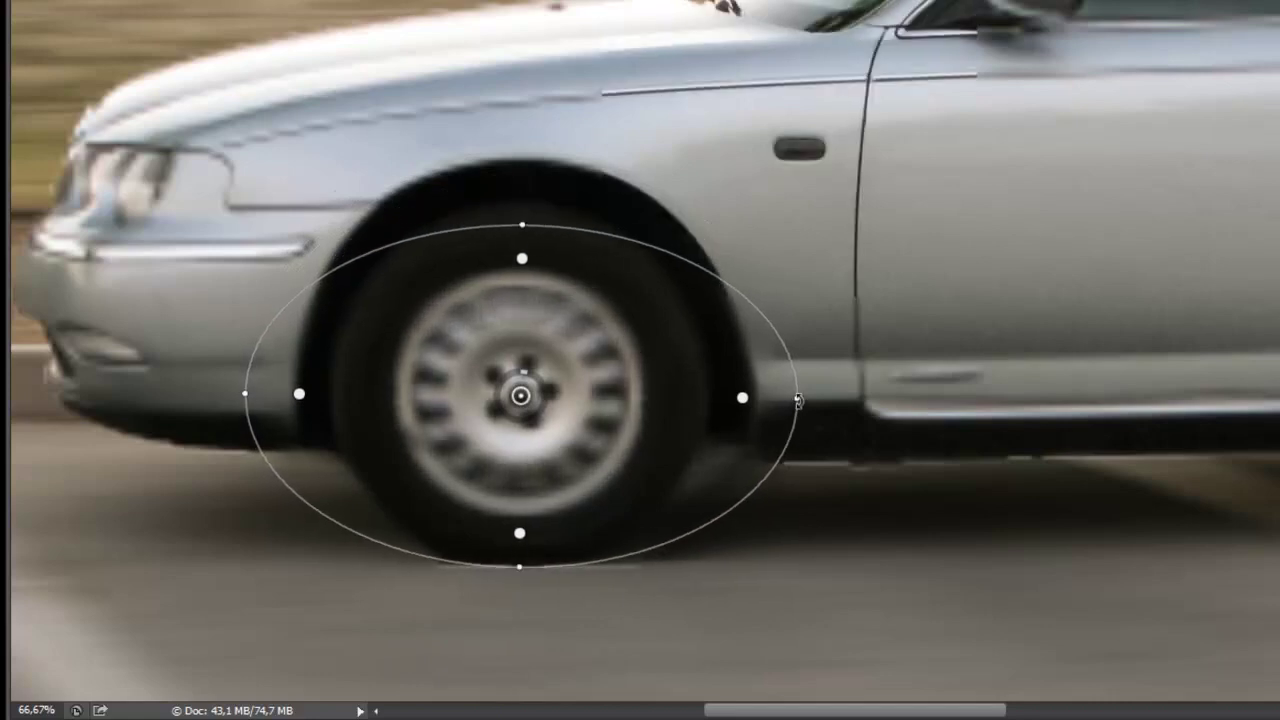
left_click_drag(796, 398, 713, 397)
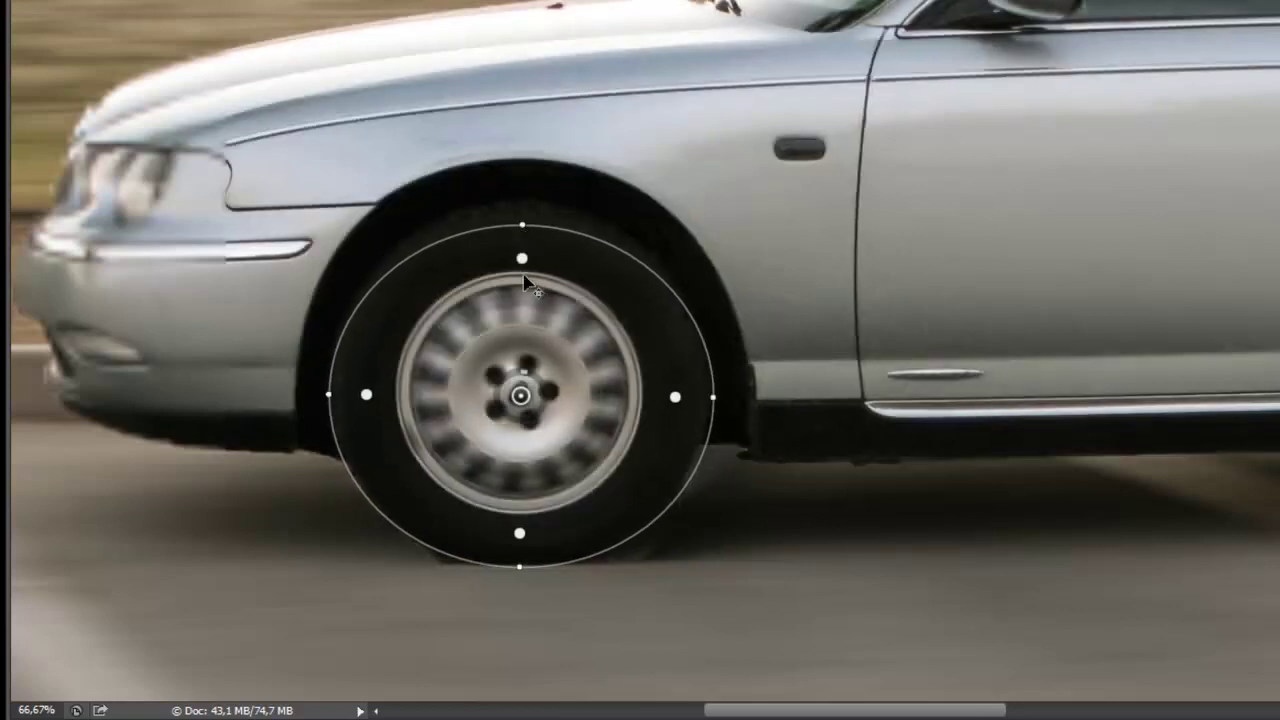
left_click_drag(528, 380, 541, 386)
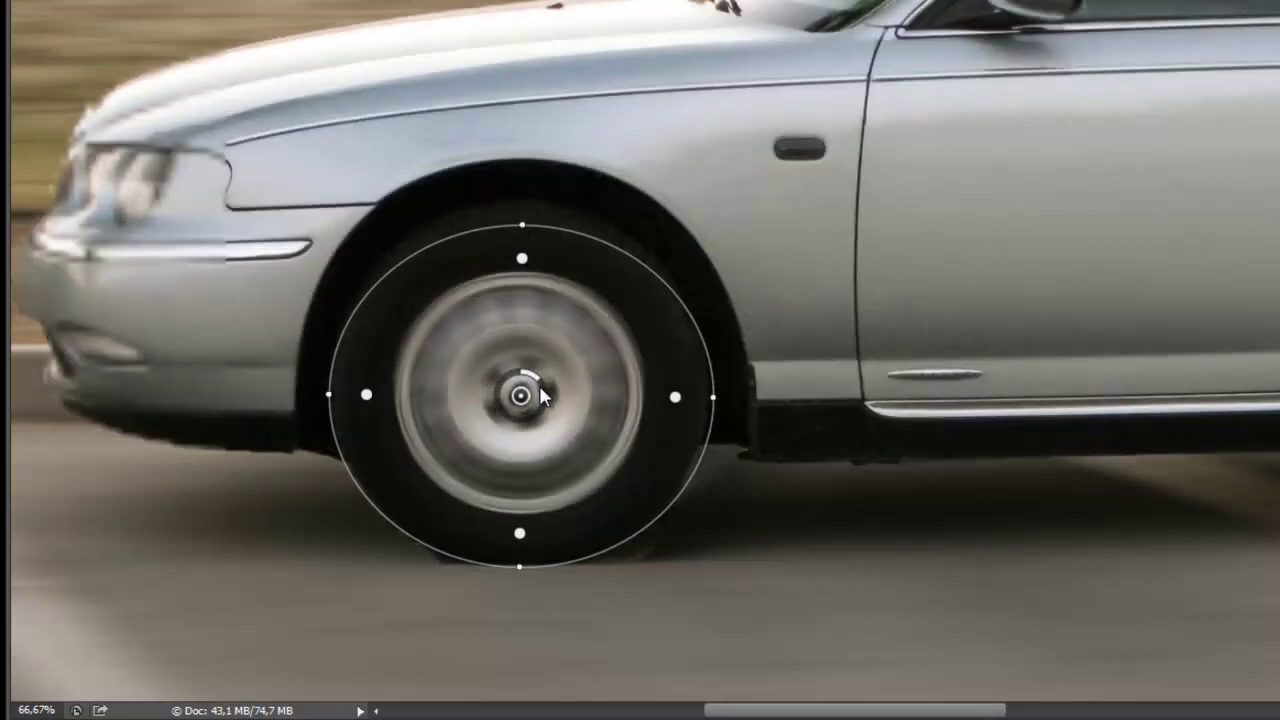
left_click_drag(537, 383, 540, 380)
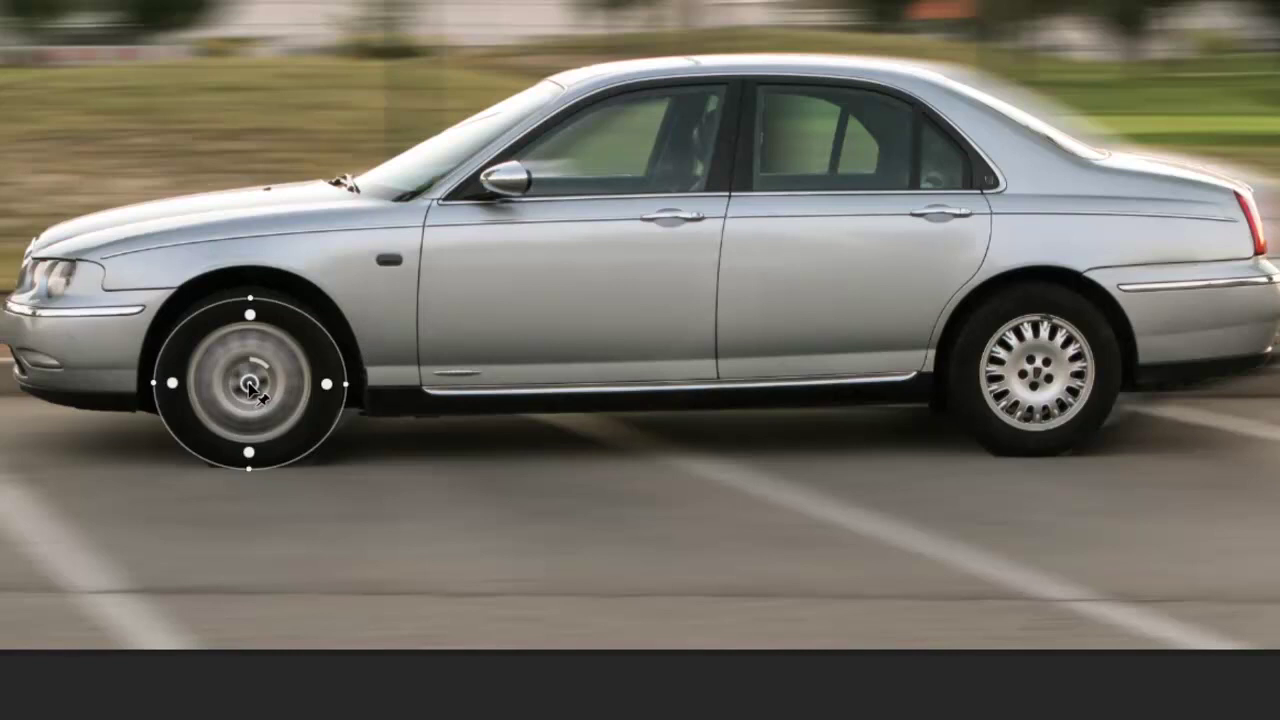
Add a second spin blur centered on the rear wheel hub and apply both blurs.
left_click_drag(250, 384, 1033, 368)
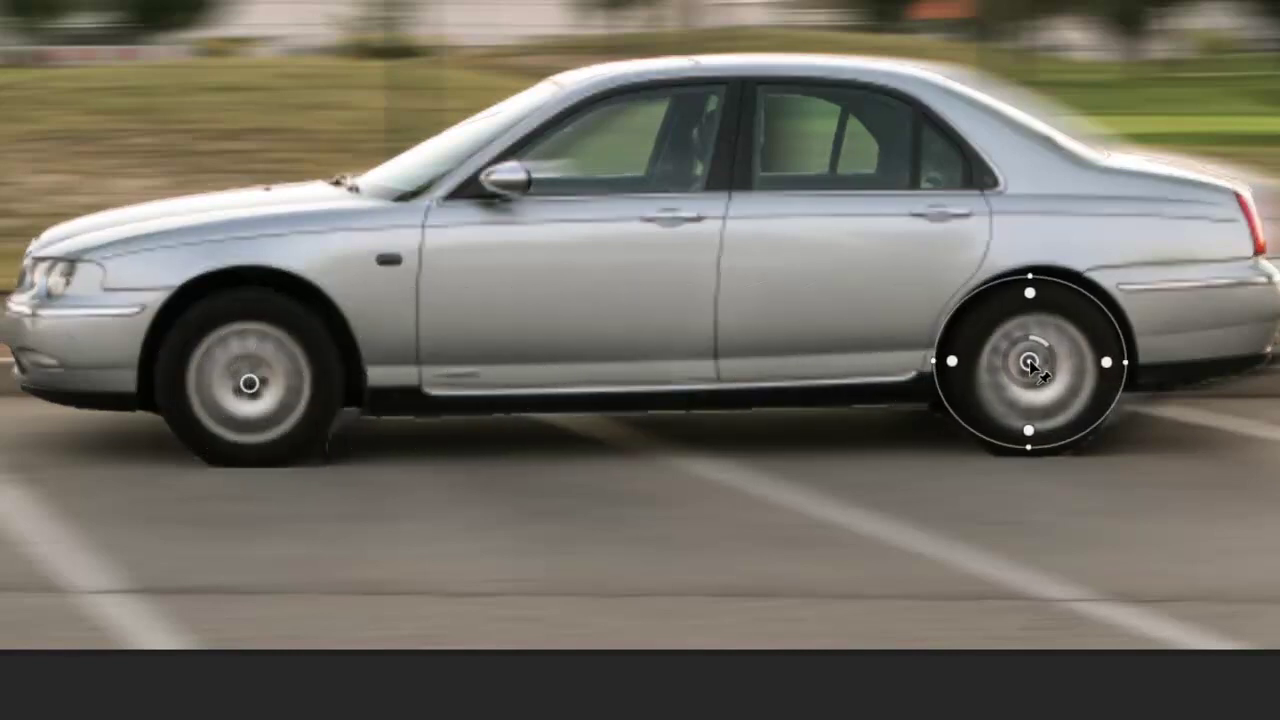
left_click_drag(1033, 368, 1041, 377)
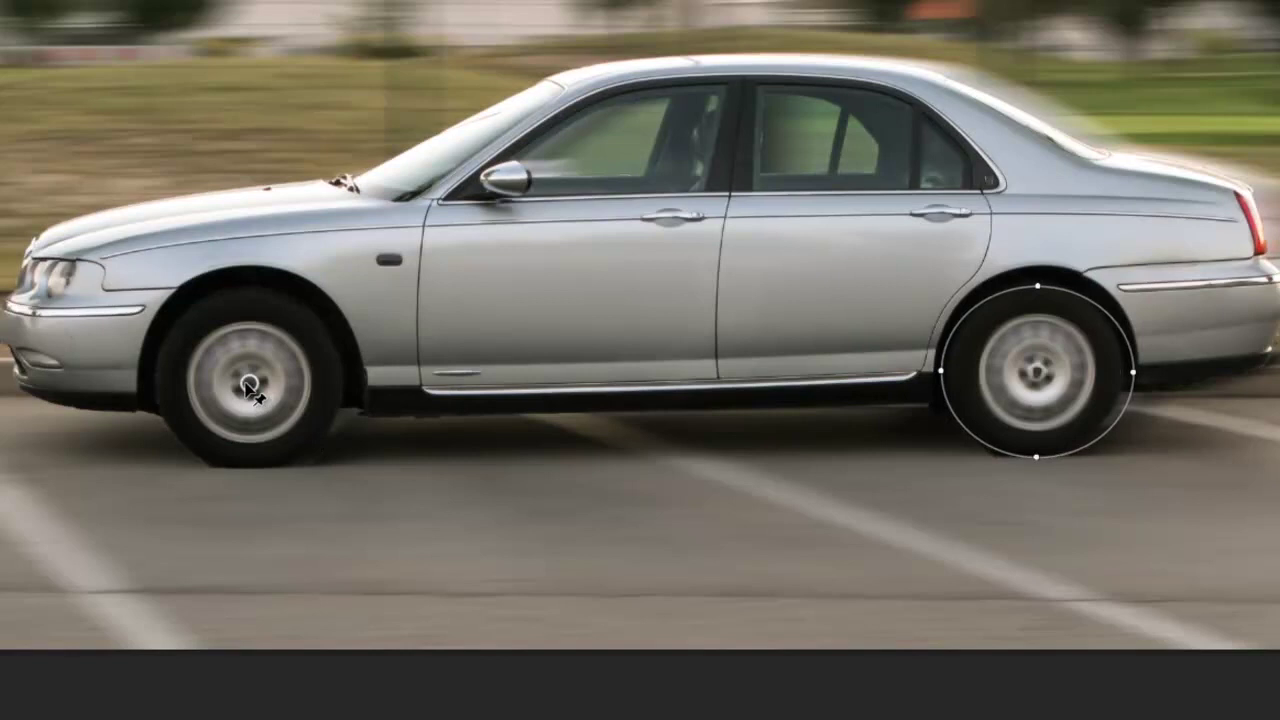
left_click(249, 383)
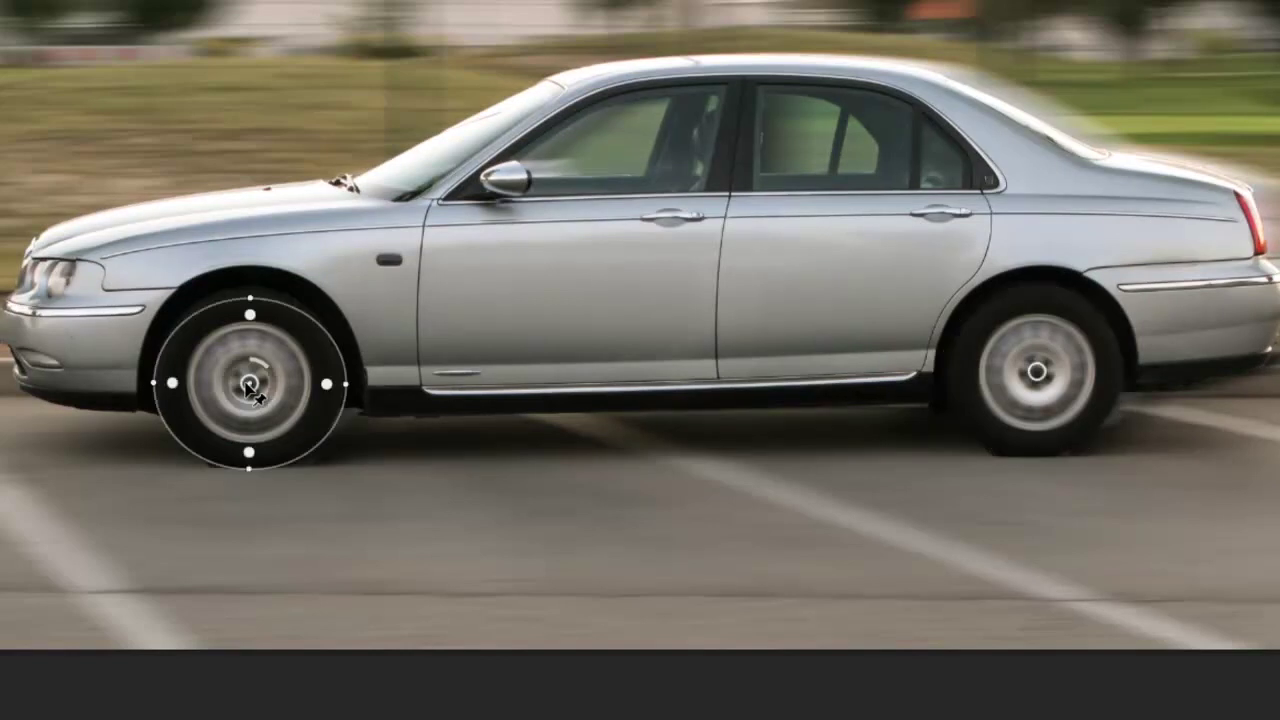
left_click(1036, 373)
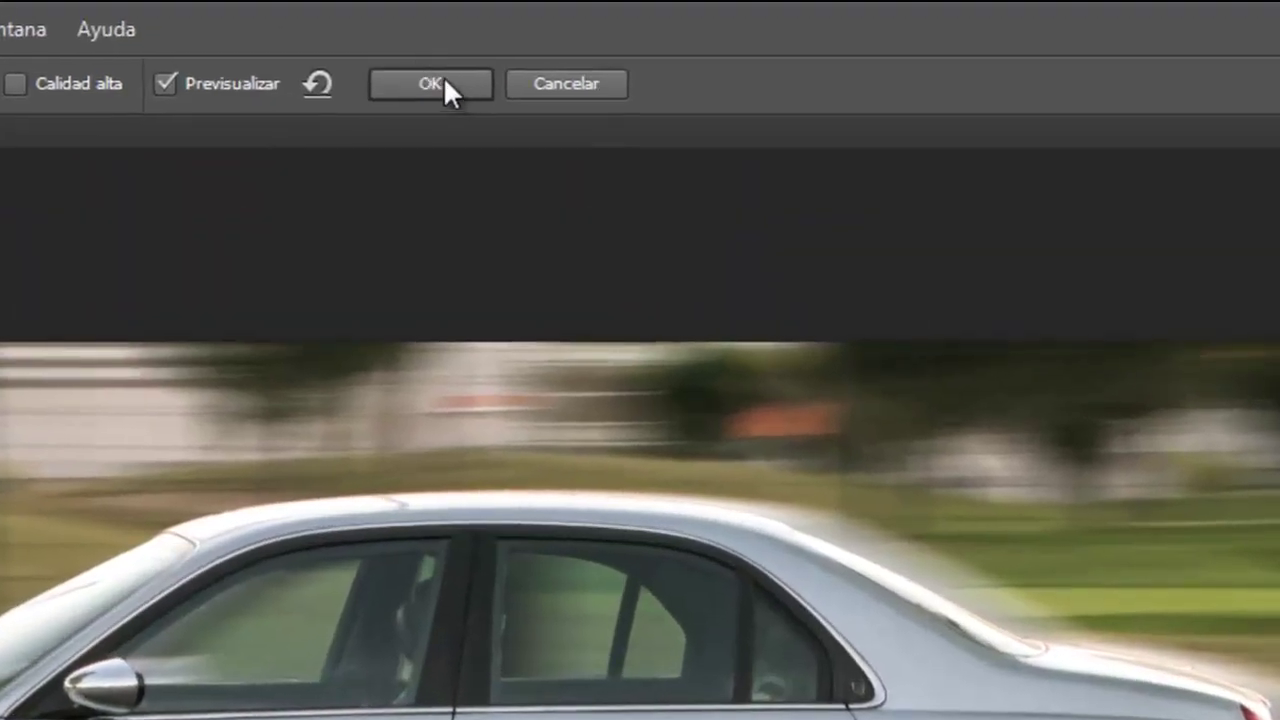
left_click(435, 80)
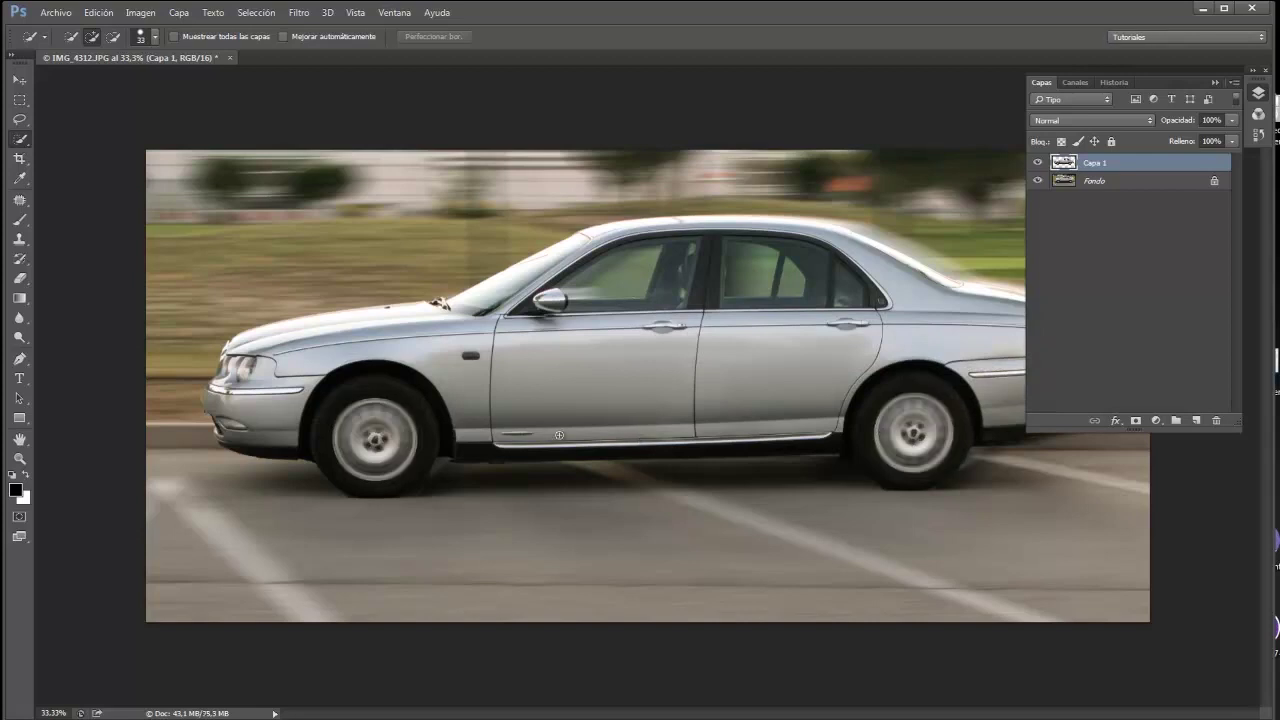
Collapse the Layers panel and fit the finished image to the window.
left_click(1258, 95)
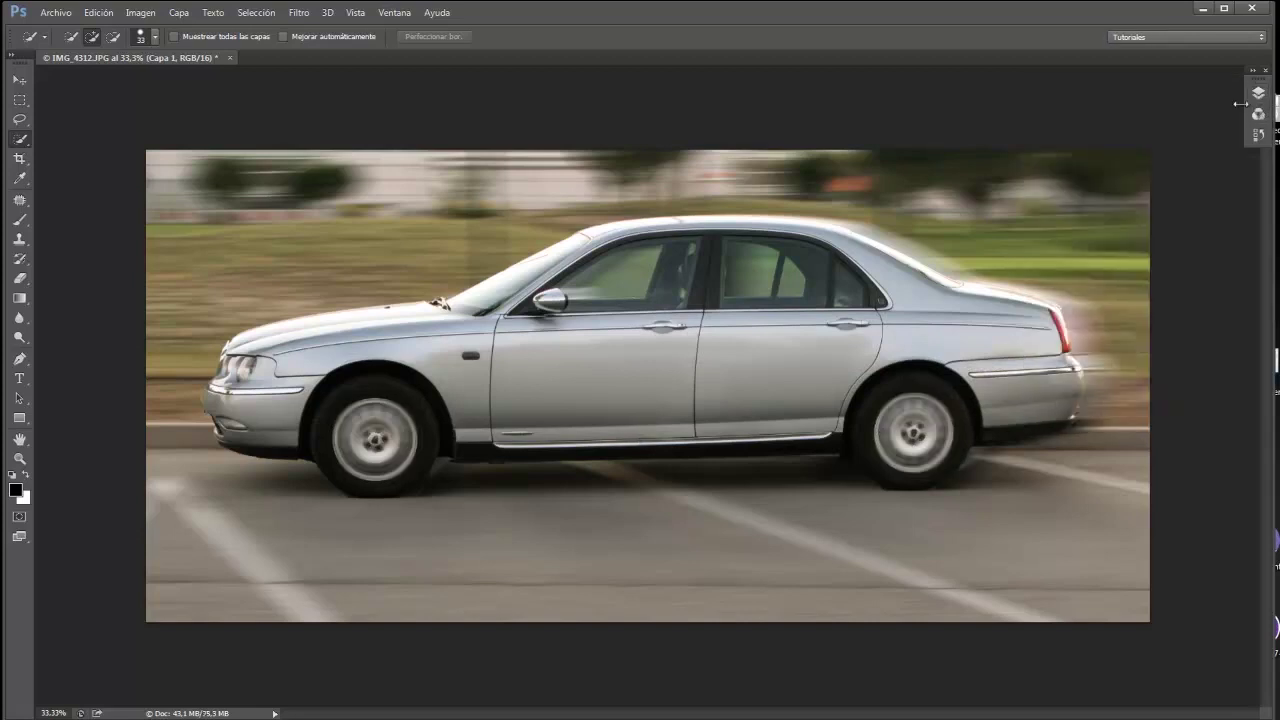
key("ctrl+0")
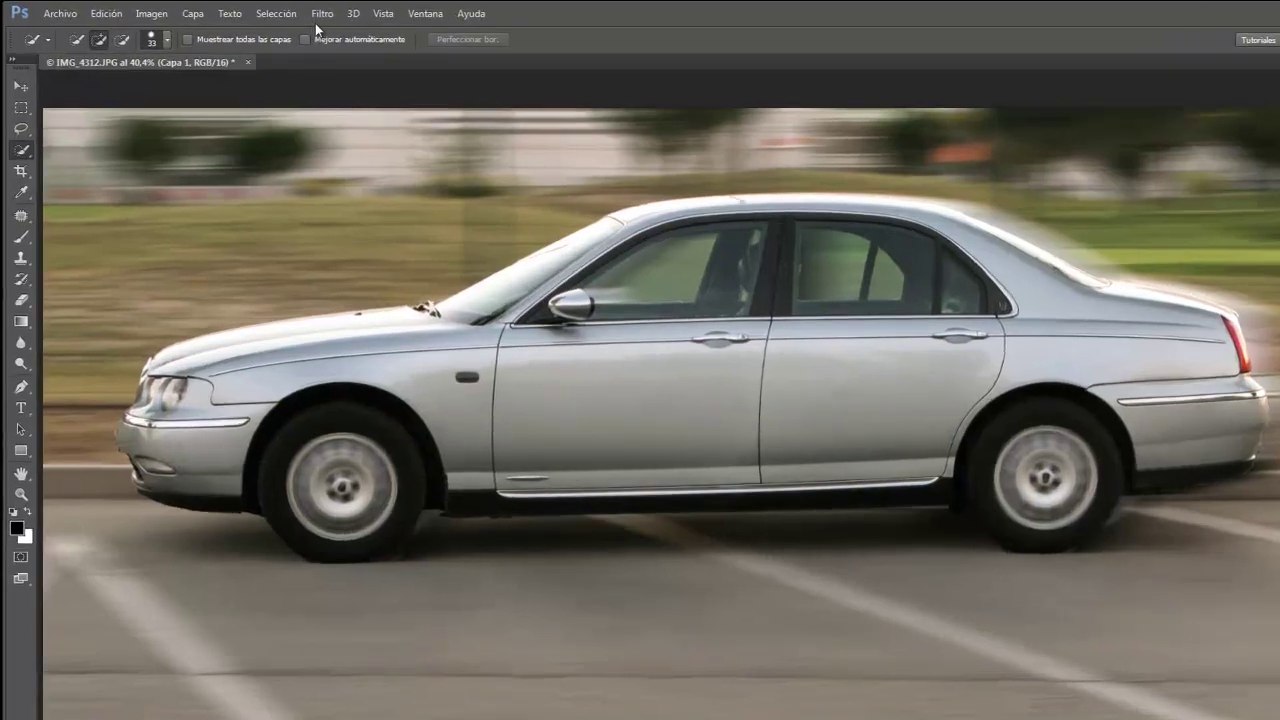
left_click(298, 12)
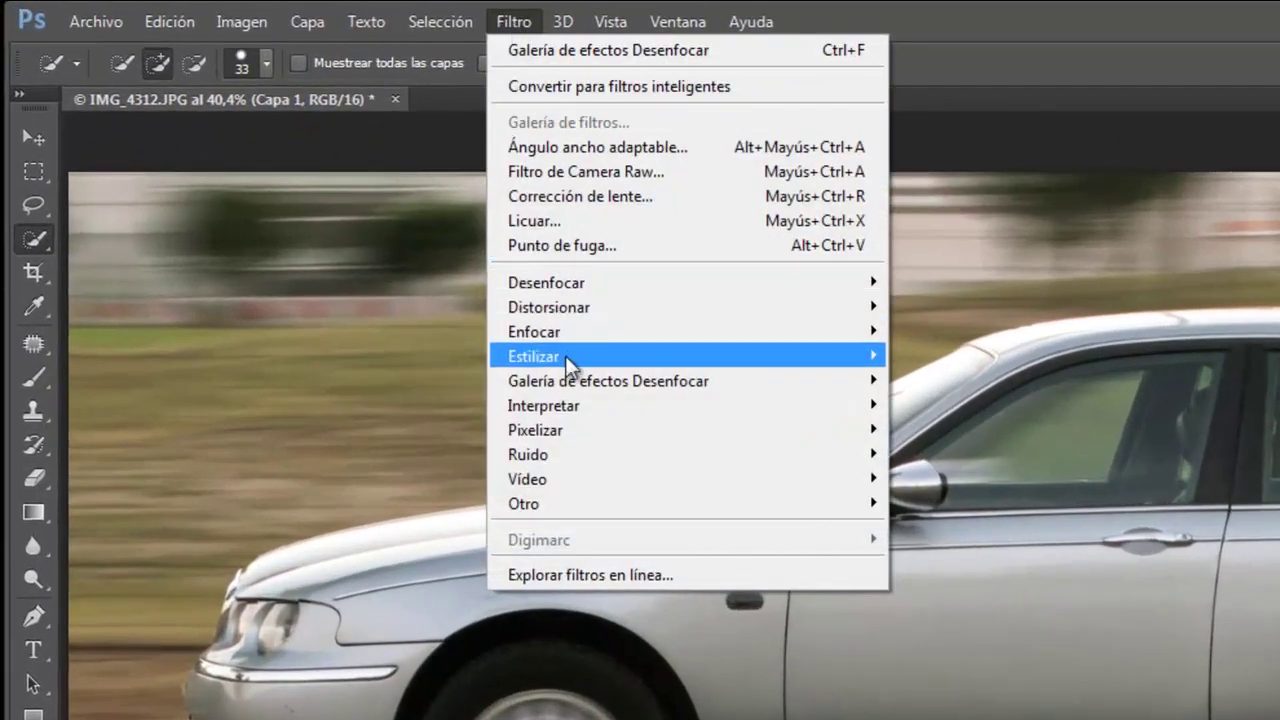